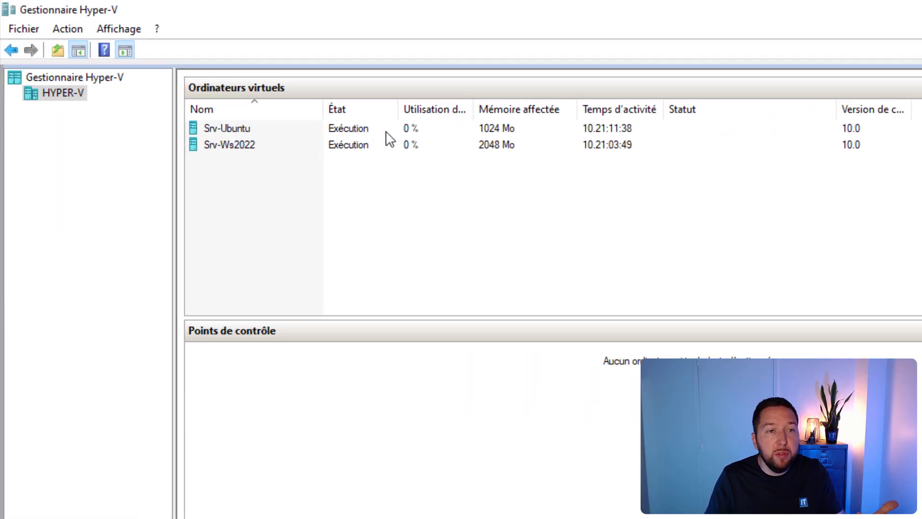
{"action": "left_click", "coordinate": [370, 128]}
{"action": "left_click", "coordinate": [382, 140]}
{"action": "left_click", "coordinate": [399, 146]}
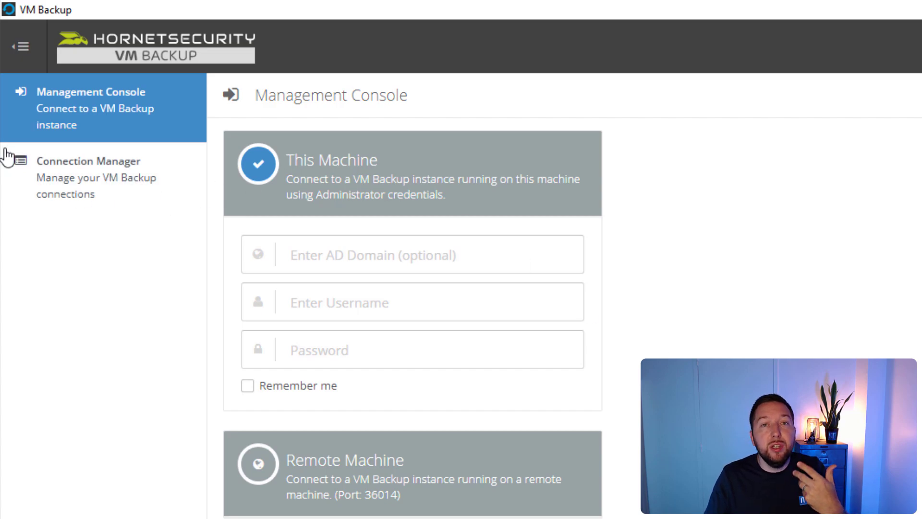
In VM Backup, log in to This Machine with the AD domain IT-Connect, the username Administrateur and the account password
{"action": "left_click", "coordinate": [373, 261]}
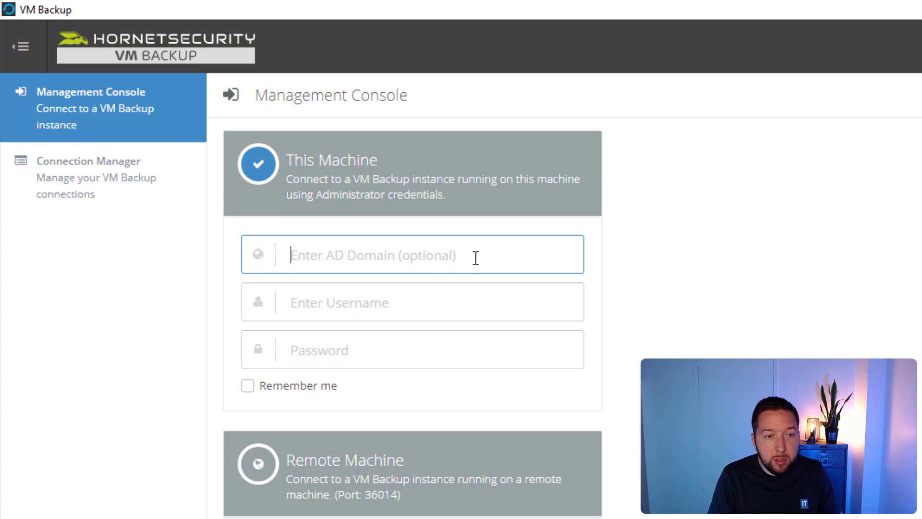
{"action": "type", "text": "IT-Conne"}
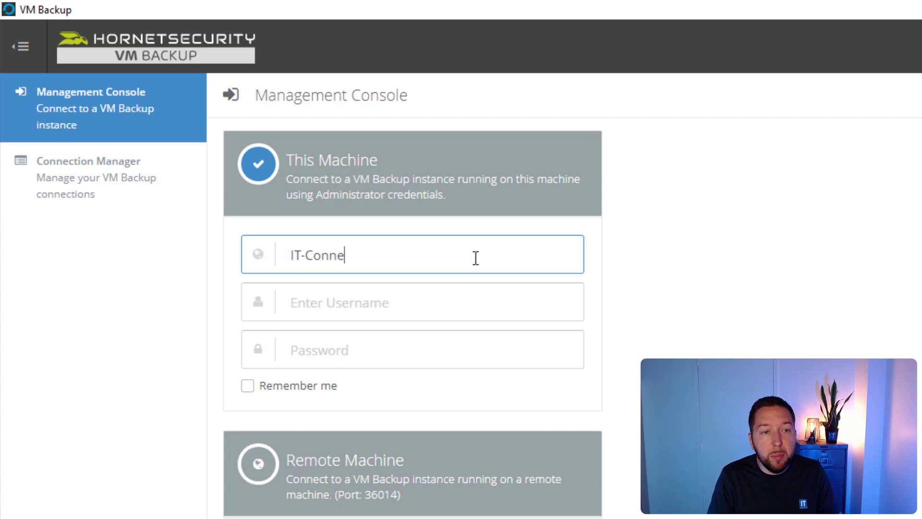
{"action": "type", "text": "Administrateur"}
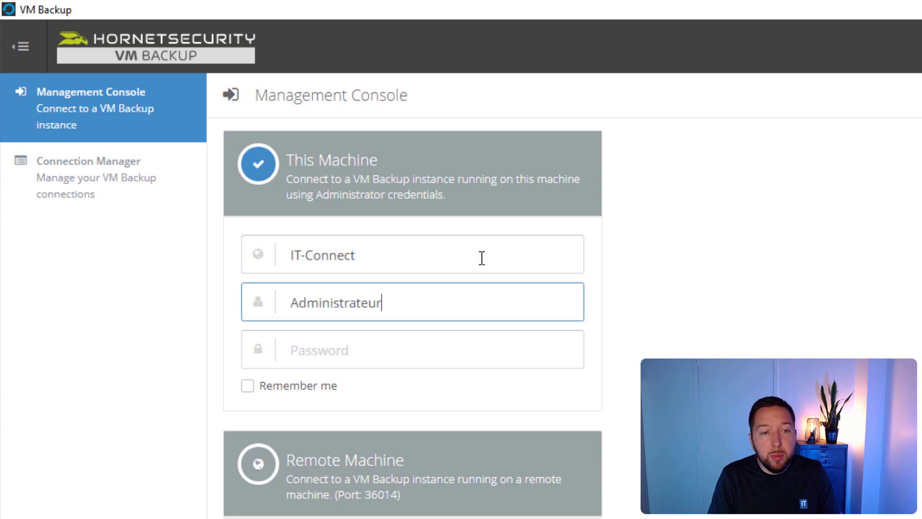
{"action": "key", "text": "Tab"}
{"action": "type", "text": "•••••"}
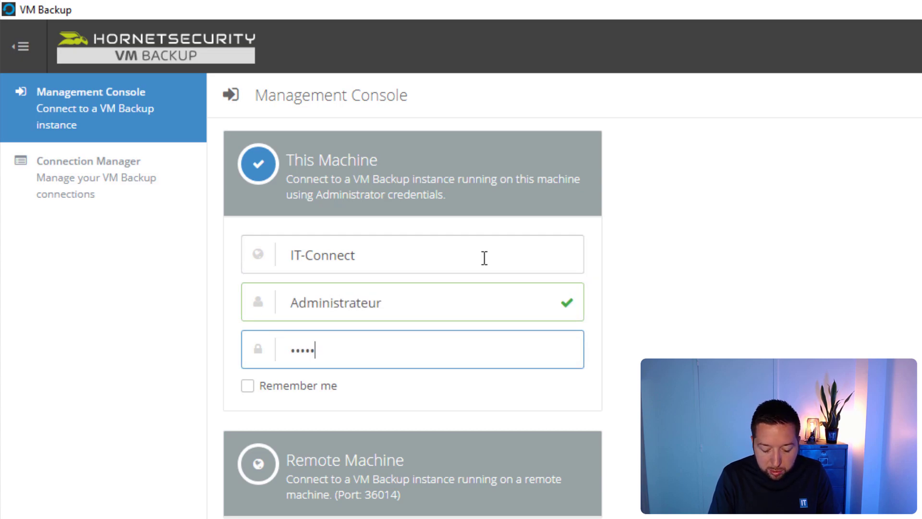
{"action": "type", "text": "••••"}
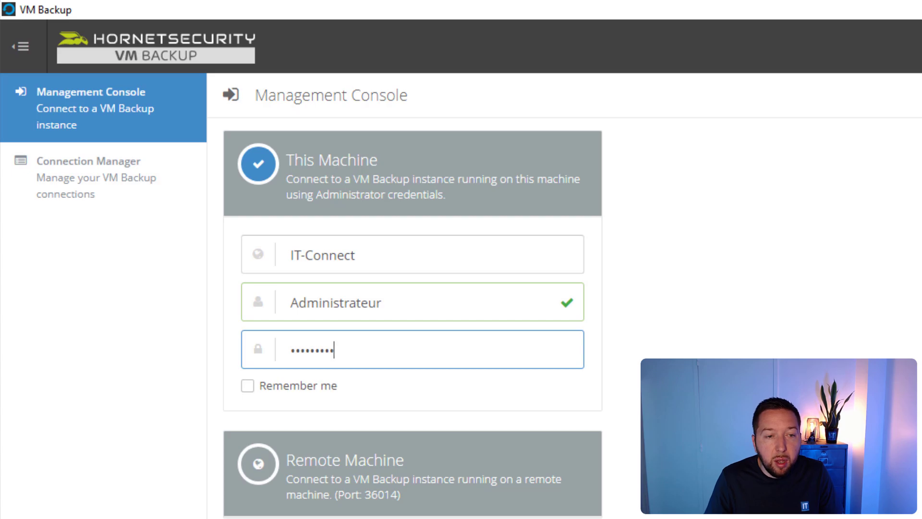
{"action": "key", "text": "Return"}
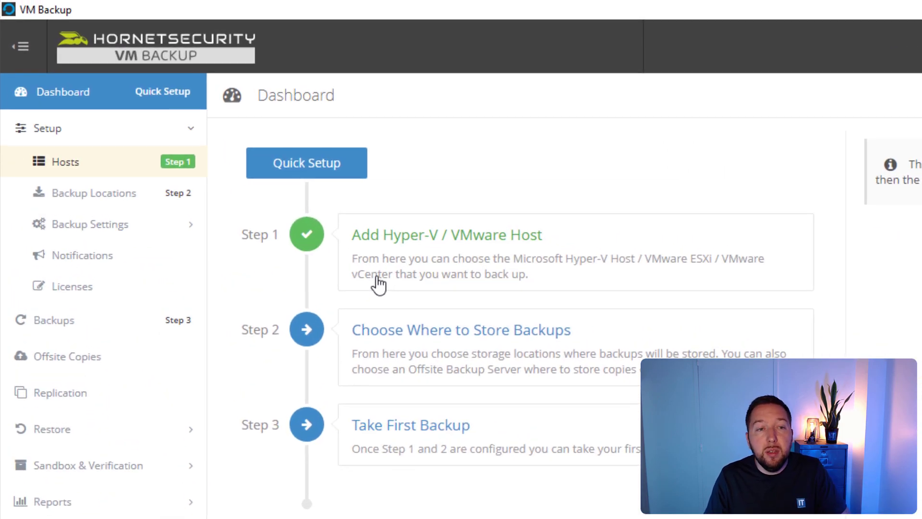
Review the HYPER-V host on the Hosts page, including its agent status and detected virtual machines
{"action": "left_click", "coordinate": [135, 171]}
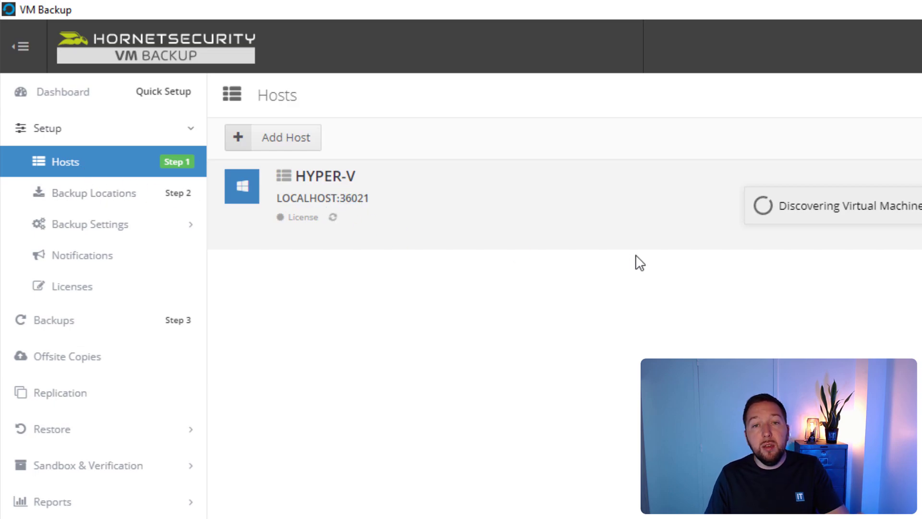
{"action": "mouse_move", "coordinate": [282, 220]}
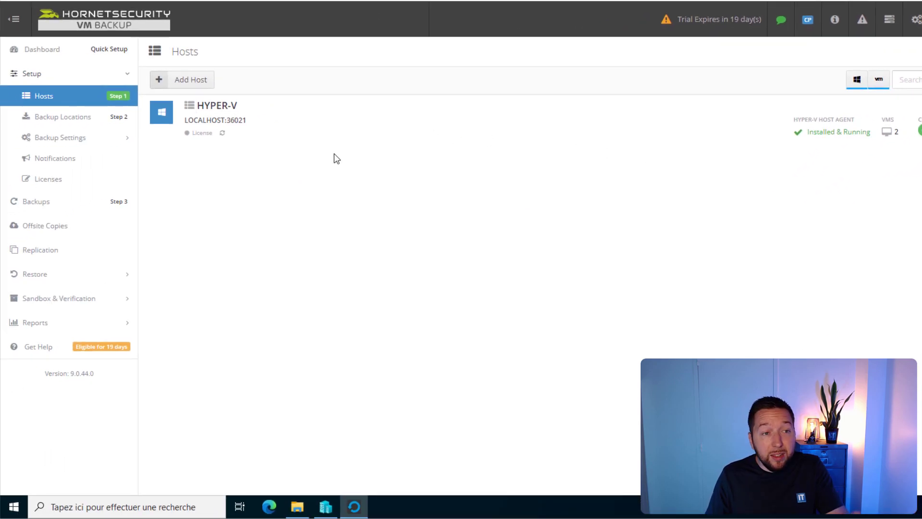
Start adding an onsite backup location in Backup Locations, with Network Path (LAN Only) as its type
{"action": "left_click", "coordinate": [49, 120]}
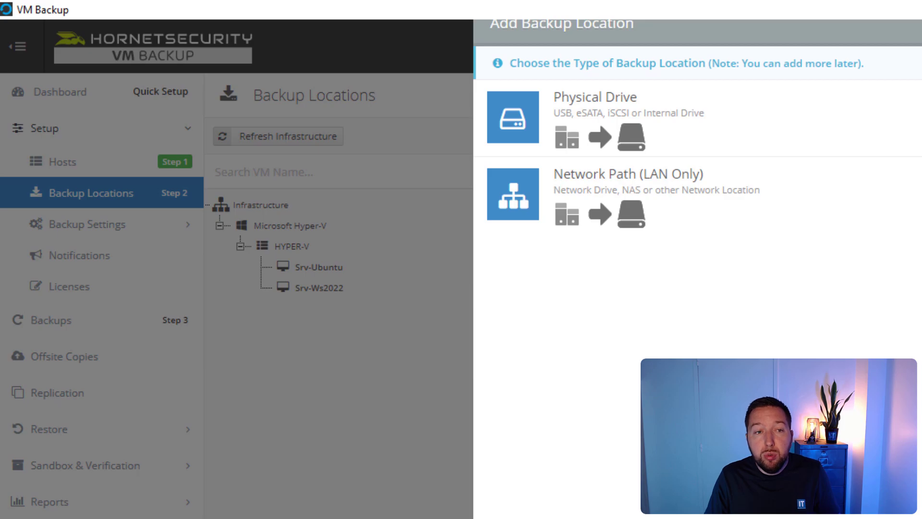
{"action": "key", "text": "Escape"}
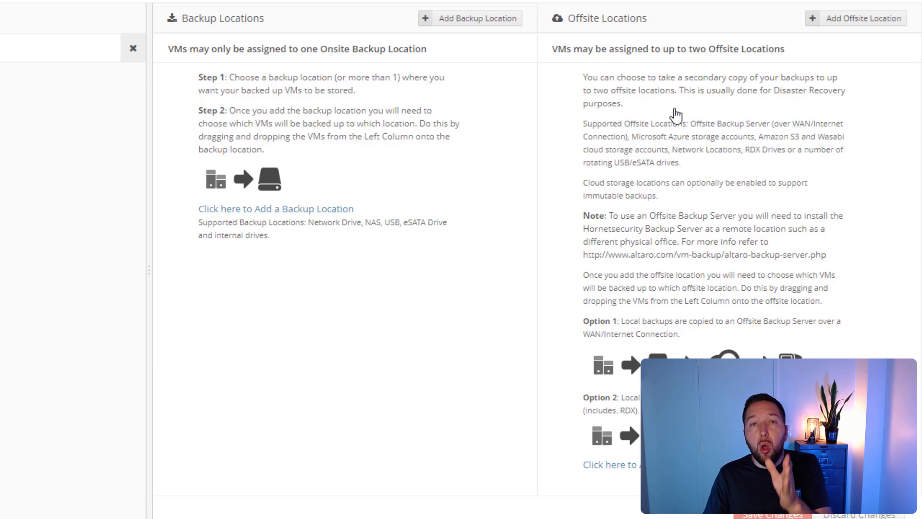
{"action": "key", "text": "Num_Lock"}
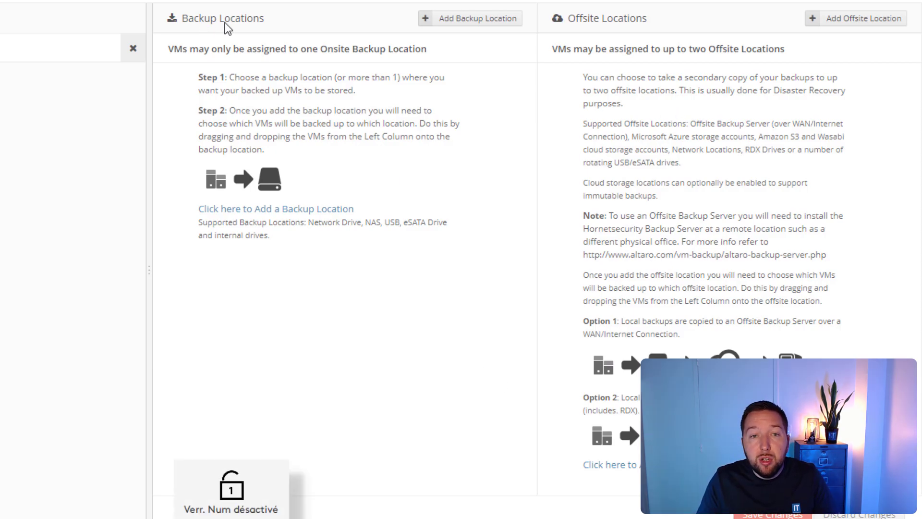
{"action": "left_click", "coordinate": [461, 22]}
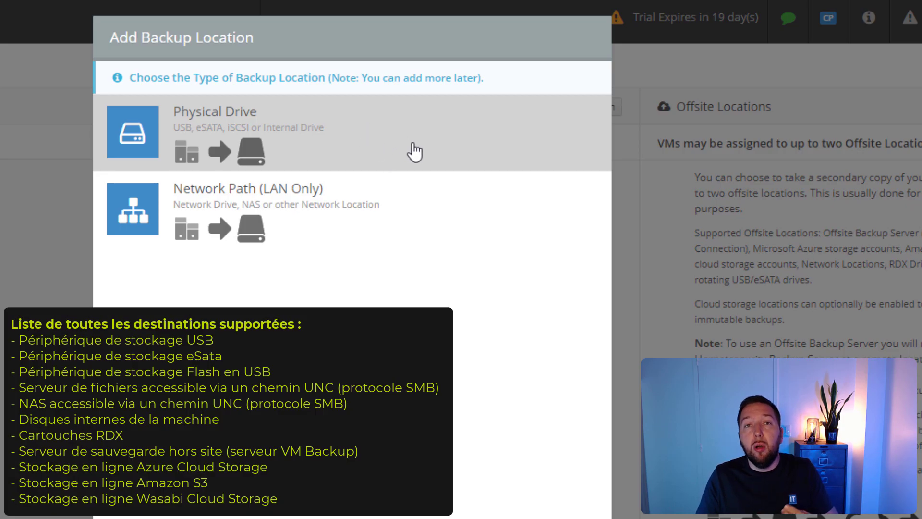
{"action": "left_click", "coordinate": [407, 223]}
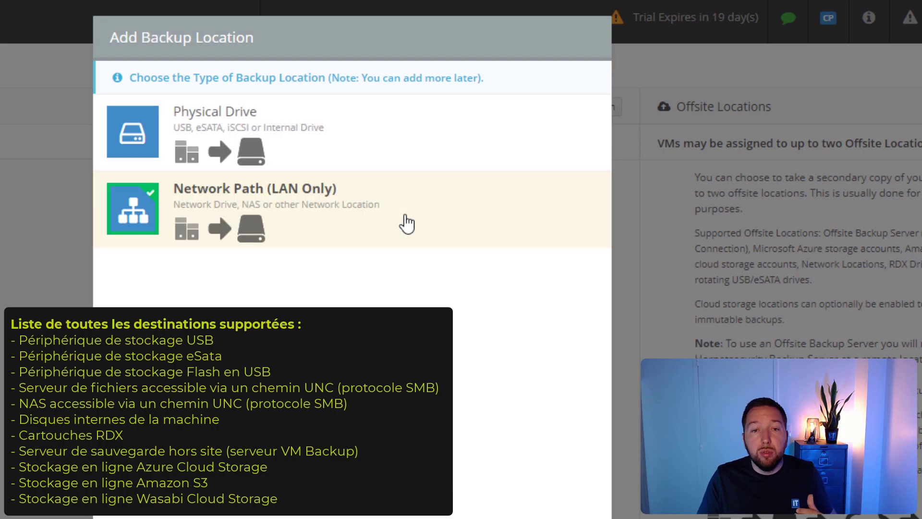
{"action": "scroll", "coordinate": [341, 360], "scroll_direction": "down", "scroll_amount": 1}
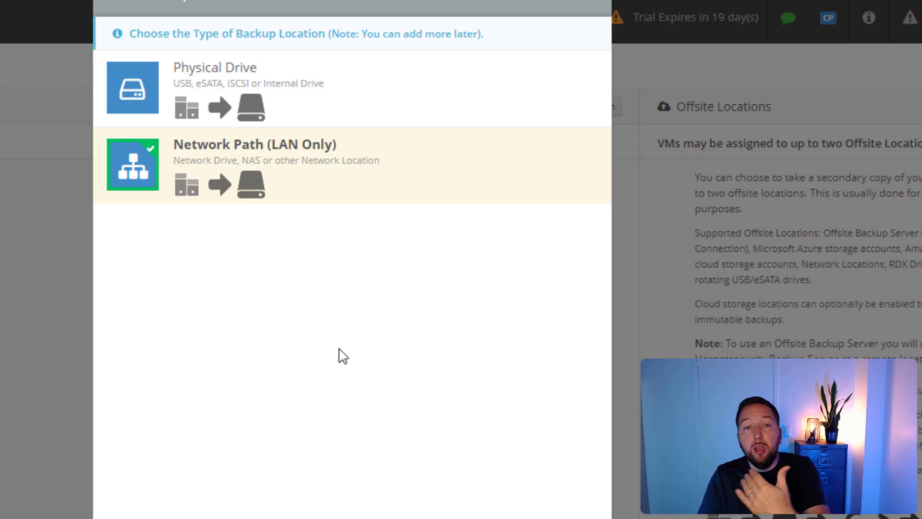
{"action": "scroll", "coordinate": [343, 356], "scroll_direction": "up", "scroll_amount": 1}
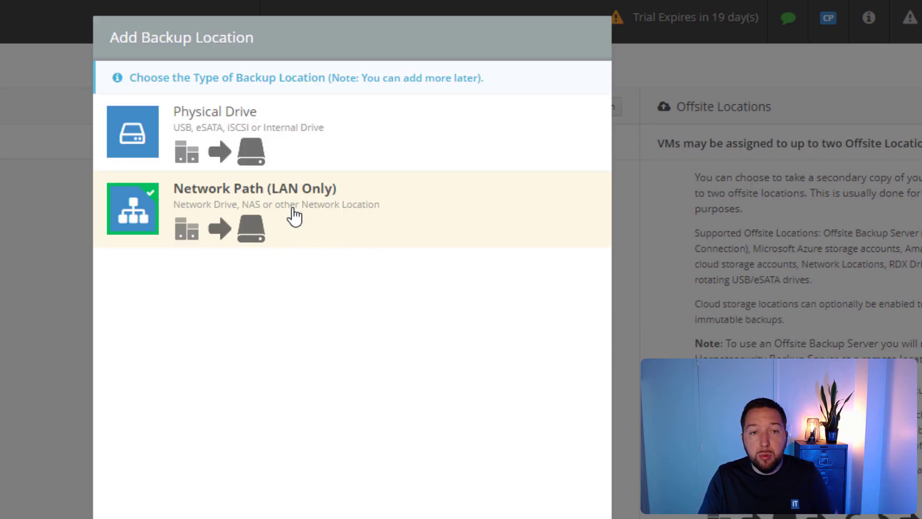
{"action": "scroll", "coordinate": [295, 215], "scroll_direction": "down", "scroll_amount": 1}
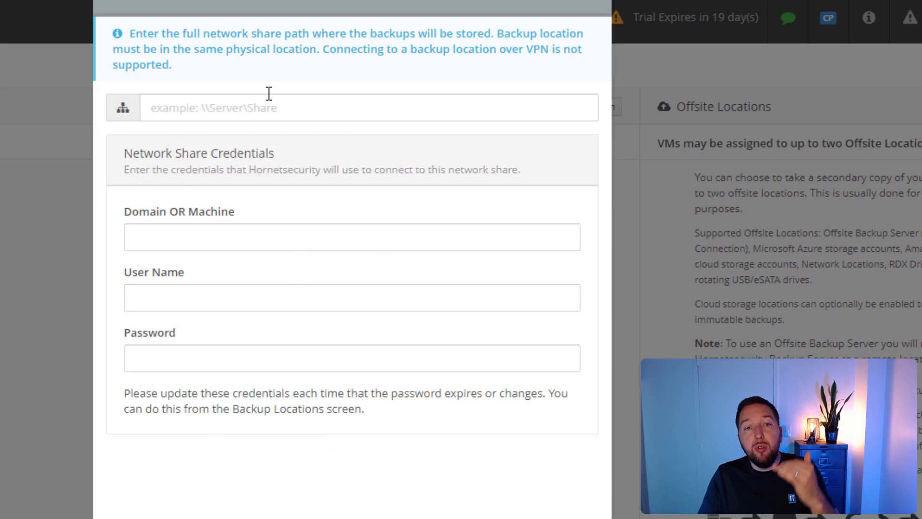
Add the share \\192.168.14.101\Backups with machine openmediavault, the share's user name and password, testing the connection before finishing
{"action": "left_click", "coordinate": [284, 228]}
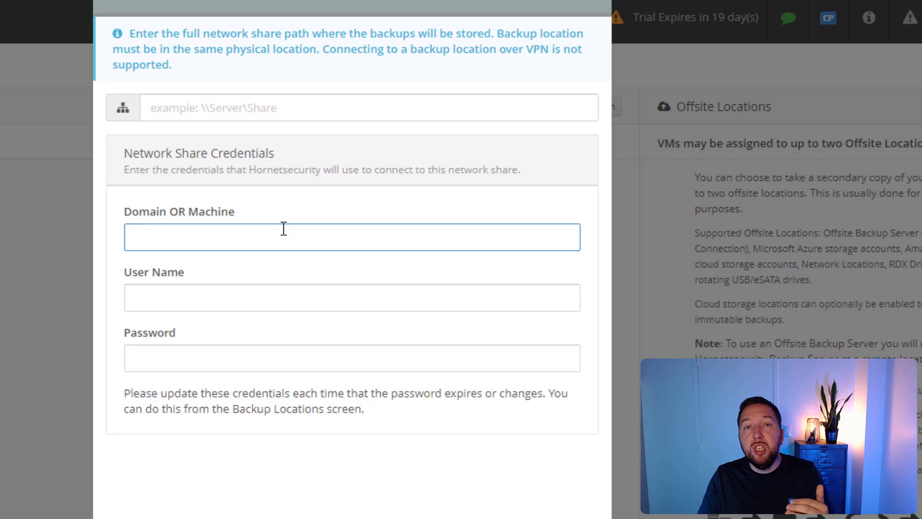
{"action": "left_click", "coordinate": [290, 310]}
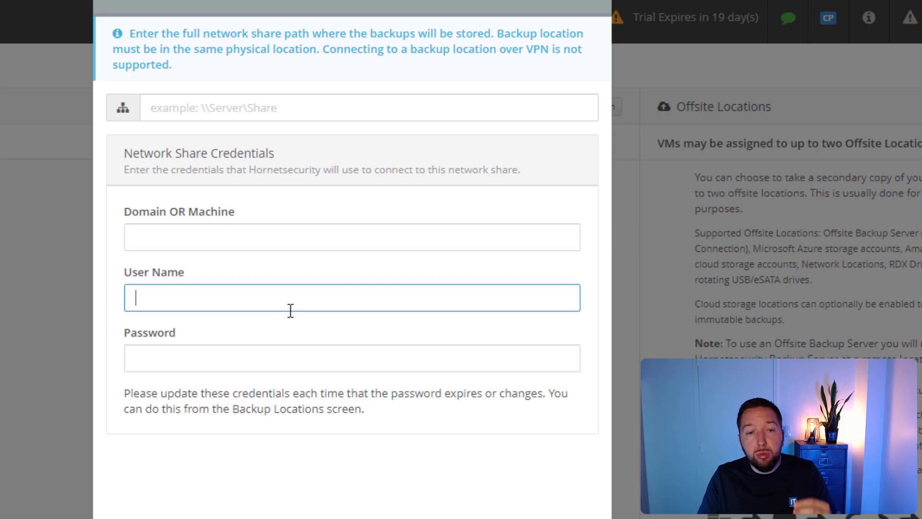
{"action": "left_click", "coordinate": [294, 366]}
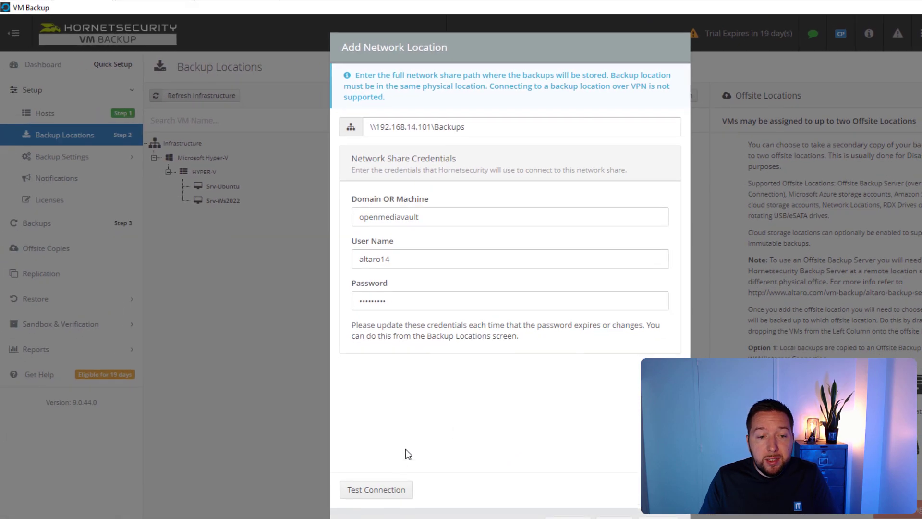
{"action": "left_click", "coordinate": [380, 489]}
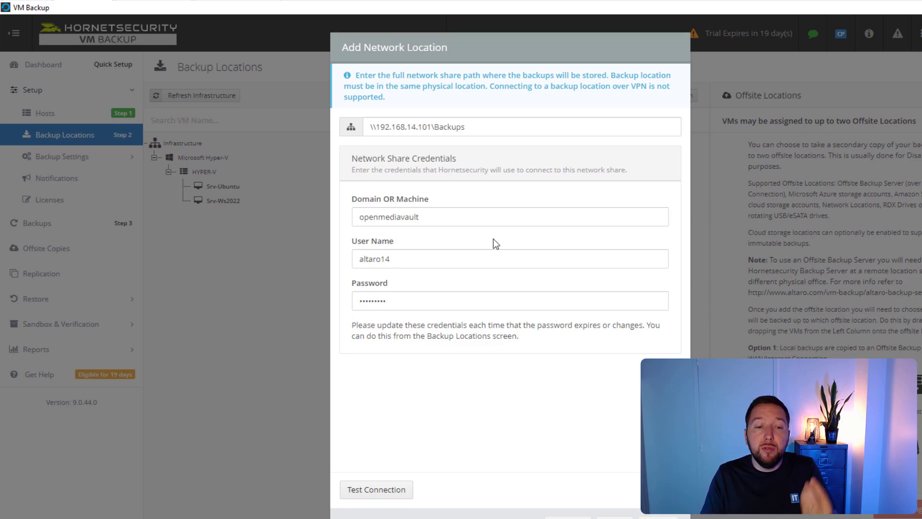
{"action": "scroll", "coordinate": [432, 501], "scroll_direction": "down", "scroll_amount": 1}
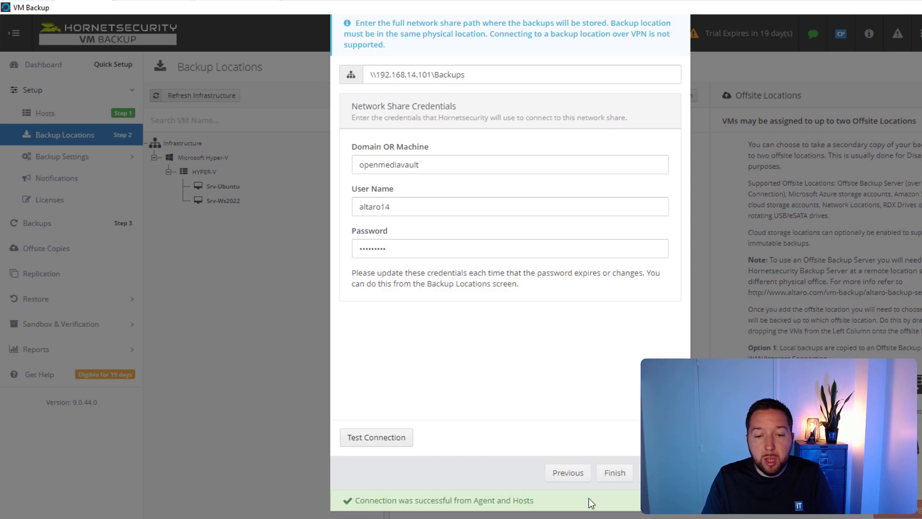
{"action": "left_click", "coordinate": [615, 472]}
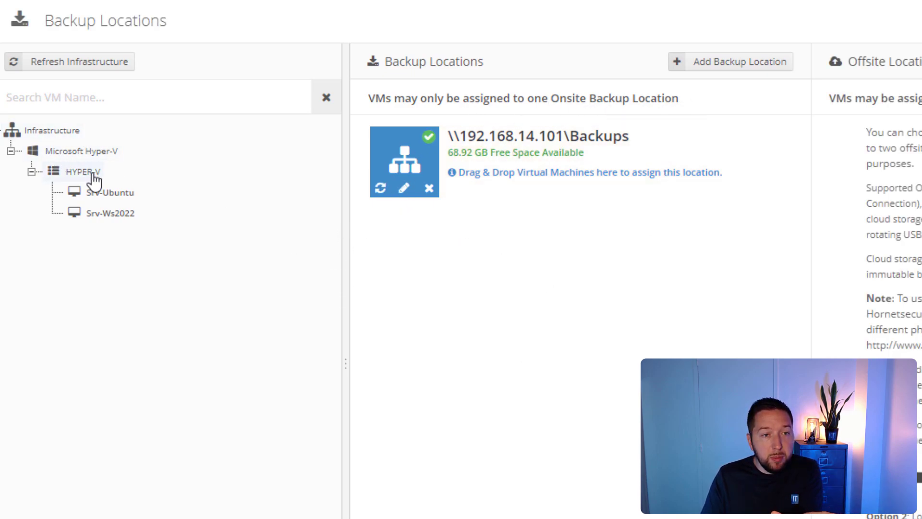
Assign the virtual machines Srv-Ubuntu and Srv-Ws2022 to the \\192.168.14.101\Backups location
{"action": "left_click", "coordinate": [63, 172]}
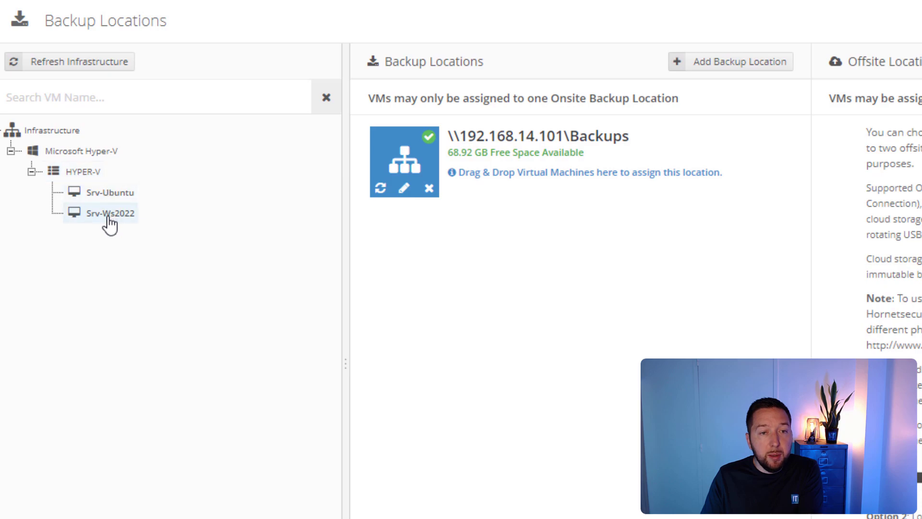
{"action": "left_click_drag", "start_coordinate": [103, 191], "coordinate": [490, 173]}
{"action": "left_click_drag", "start_coordinate": [112, 213], "coordinate": [533, 182]}
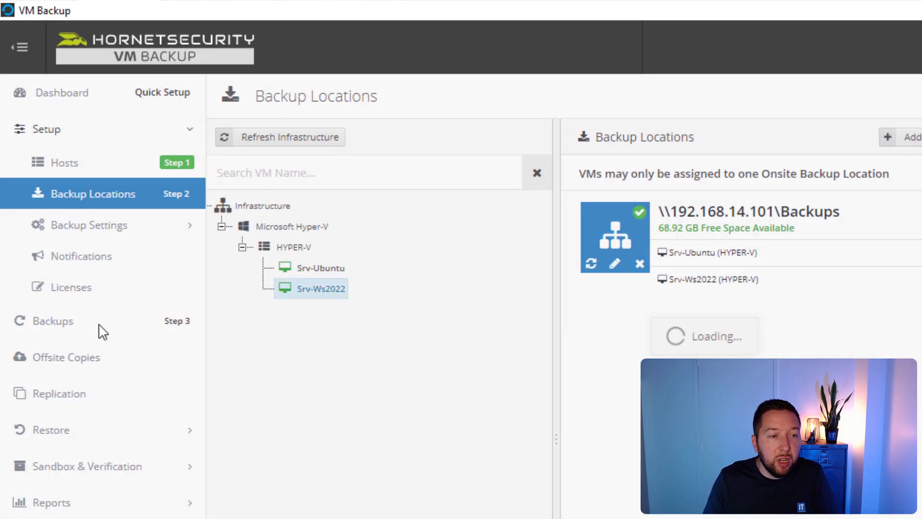
Go to the Backups page, answer the product improvement prompt and select the Srv-Ubuntu virtual machine
{"action": "left_click", "coordinate": [93, 326]}
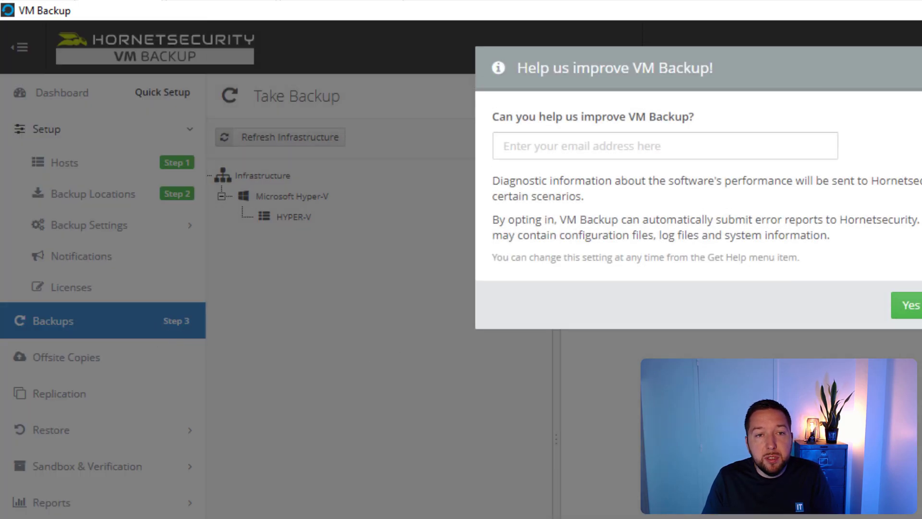
{"action": "left_click", "coordinate": [913, 305]}
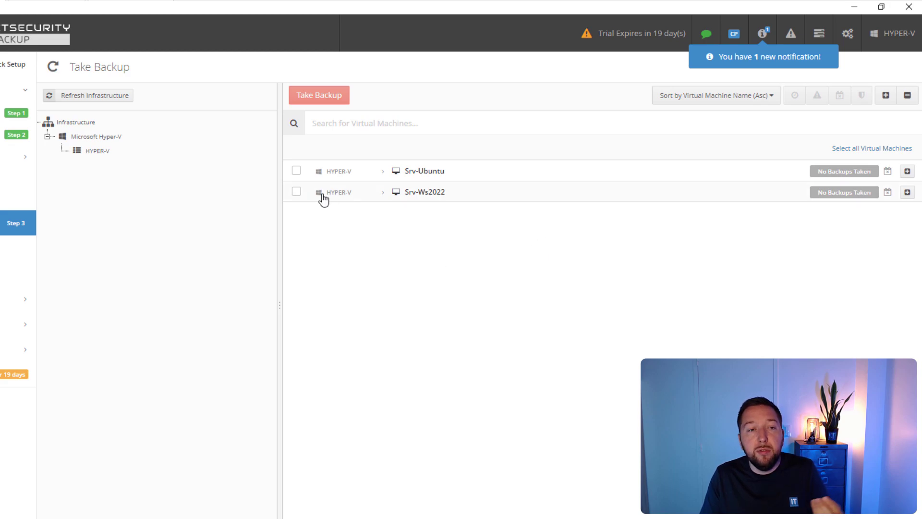
{"action": "left_click", "coordinate": [297, 172]}
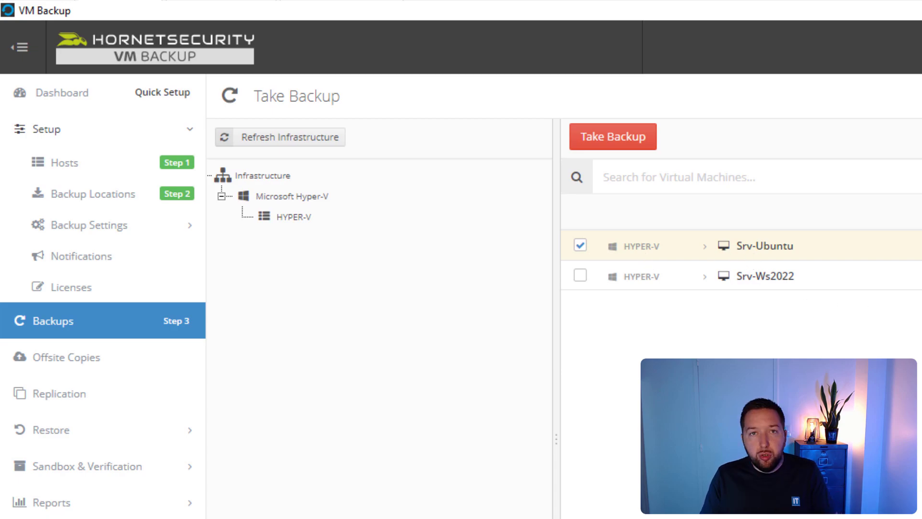
In Schedule Settings, assign Srv-Ubuntu and Srv-Ws2022 to the weekday 22:00 schedule and Srv-Ws2022 to the weekend 20:00 schedule, and save the changes
{"action": "left_click", "coordinate": [79, 234]}
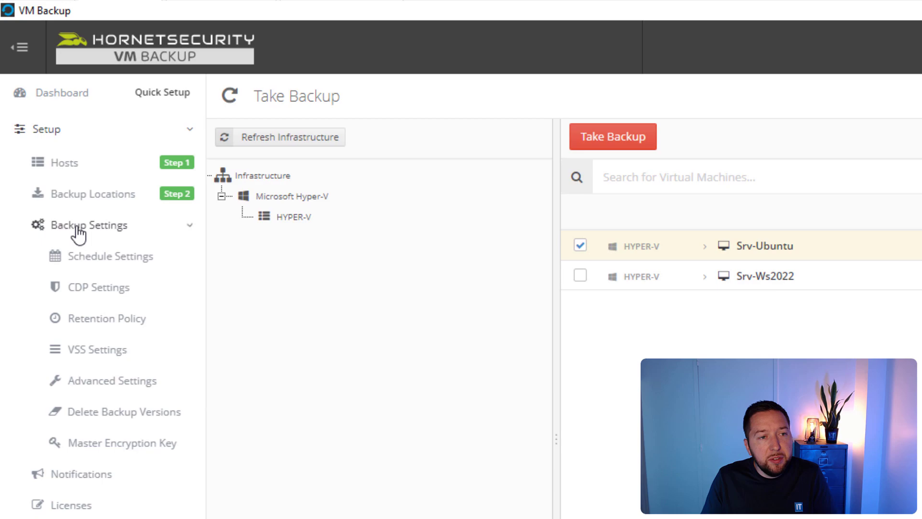
{"action": "left_click", "coordinate": [117, 259]}
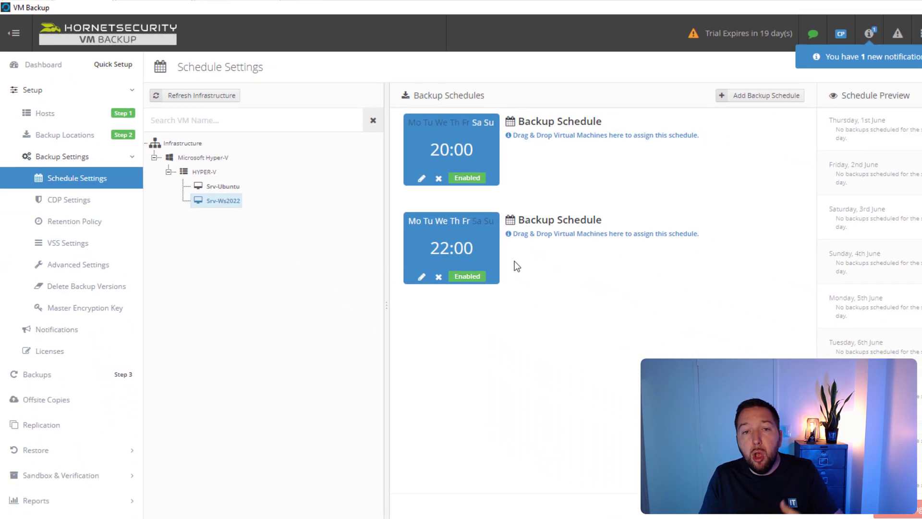
{"action": "left_click", "coordinate": [753, 97]}
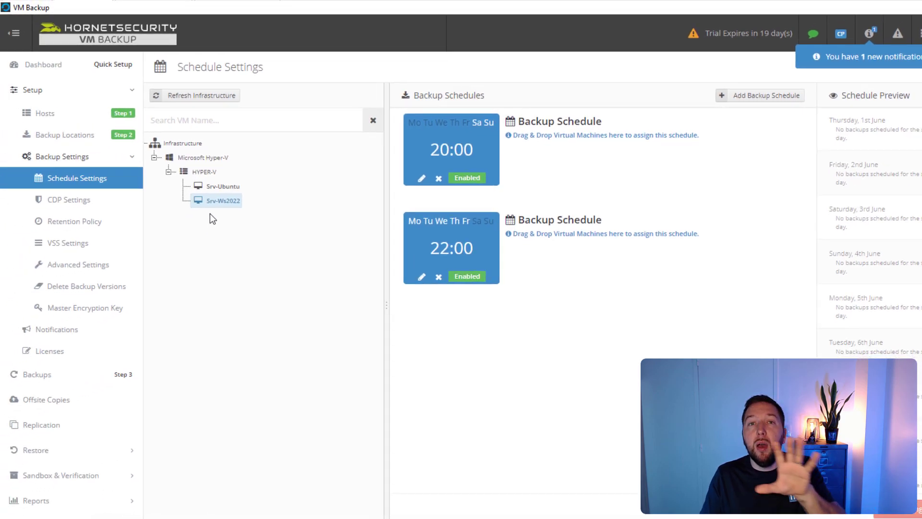
{"action": "left_click_drag", "start_coordinate": [214, 186], "coordinate": [612, 248]}
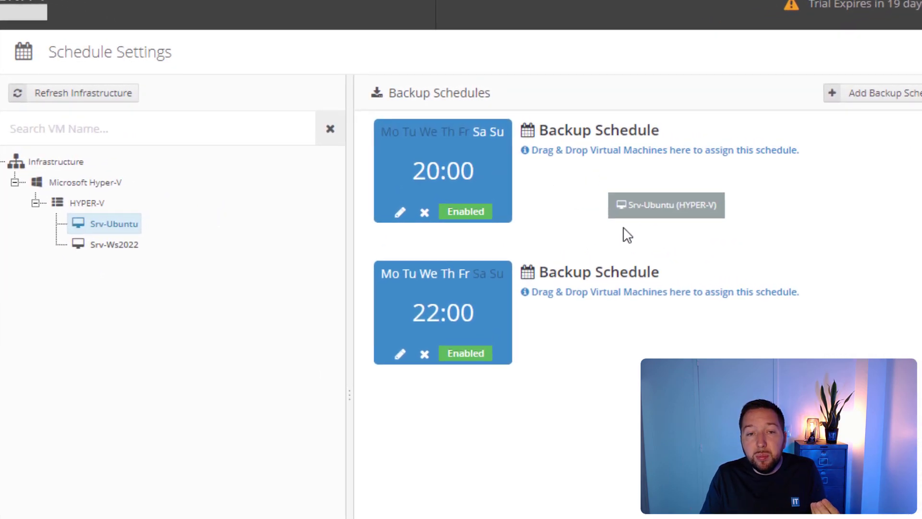
{"action": "left_click_drag", "start_coordinate": [115, 246], "coordinate": [631, 321]}
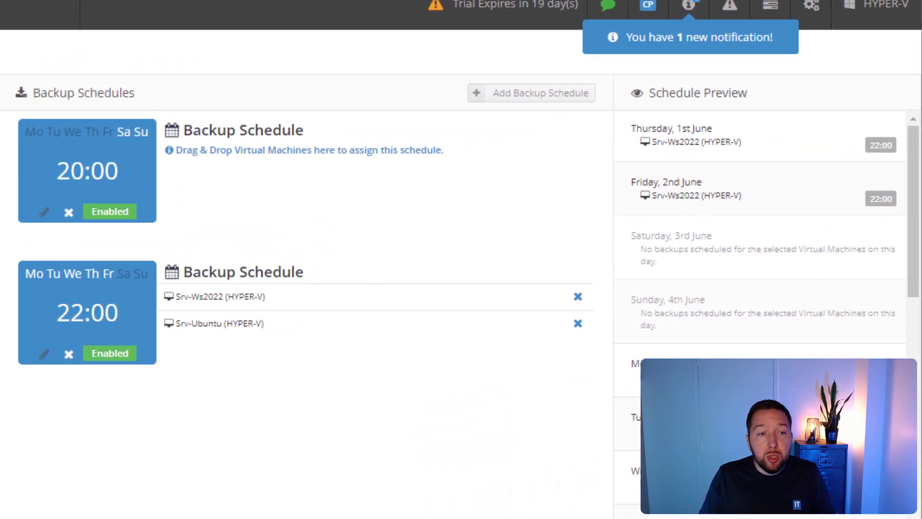
{"action": "left_click_drag", "start_coordinate": [212, 202], "coordinate": [552, 125]}
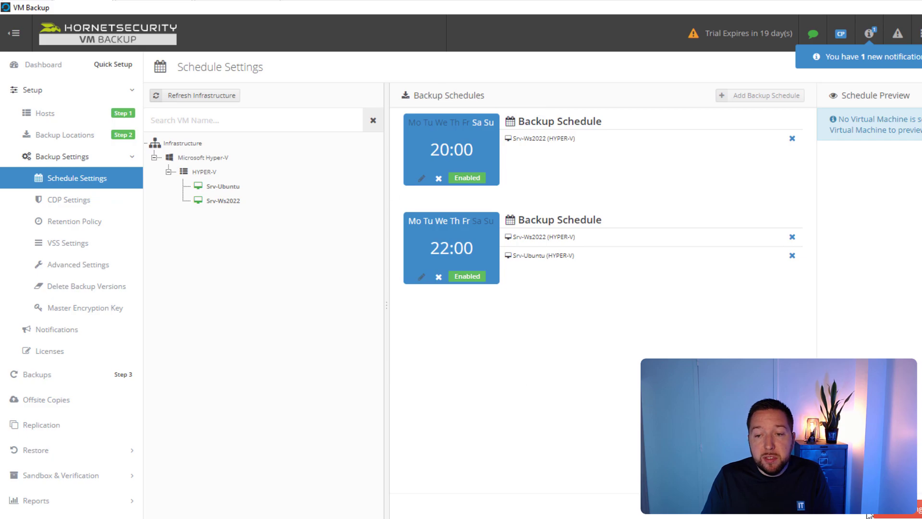
{"action": "left_click", "coordinate": [902, 514]}
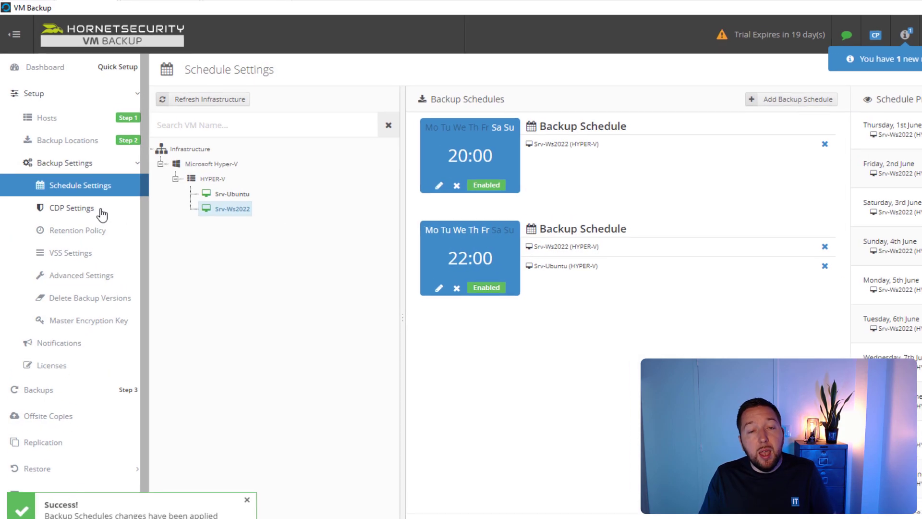
In CDP Settings, try enabling CDP for Srv-Ubuntu, look through its maximum frequency choices and disable CDP again
{"action": "left_click", "coordinate": [101, 211]}
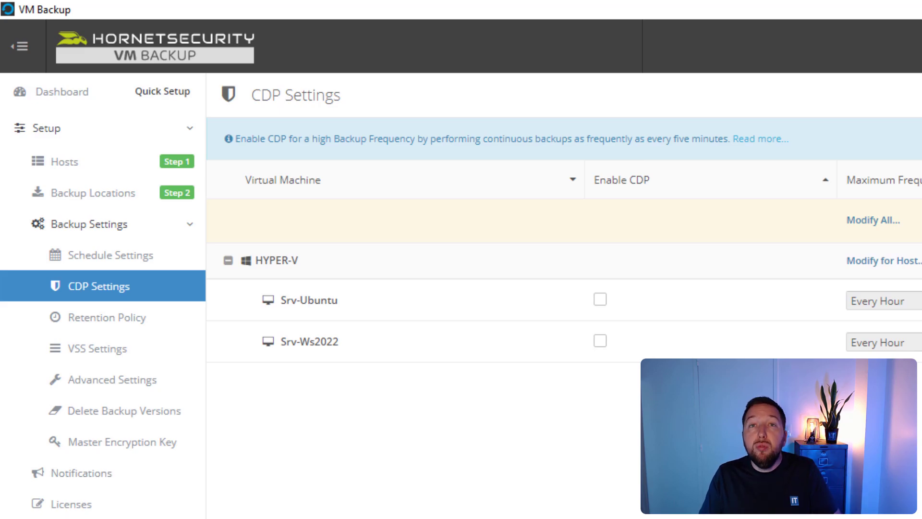
{"action": "left_click", "coordinate": [600, 299]}
{"action": "left_click", "coordinate": [898, 302]}
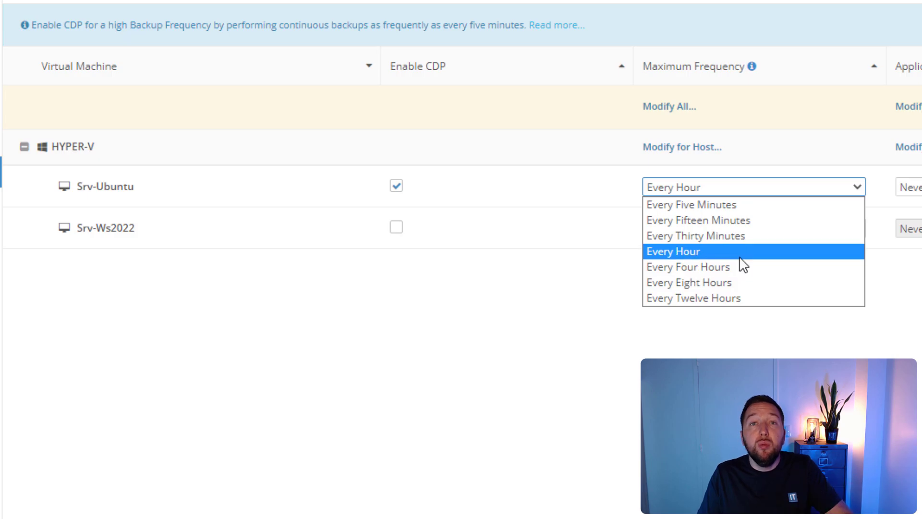
{"action": "left_click", "coordinate": [421, 218]}
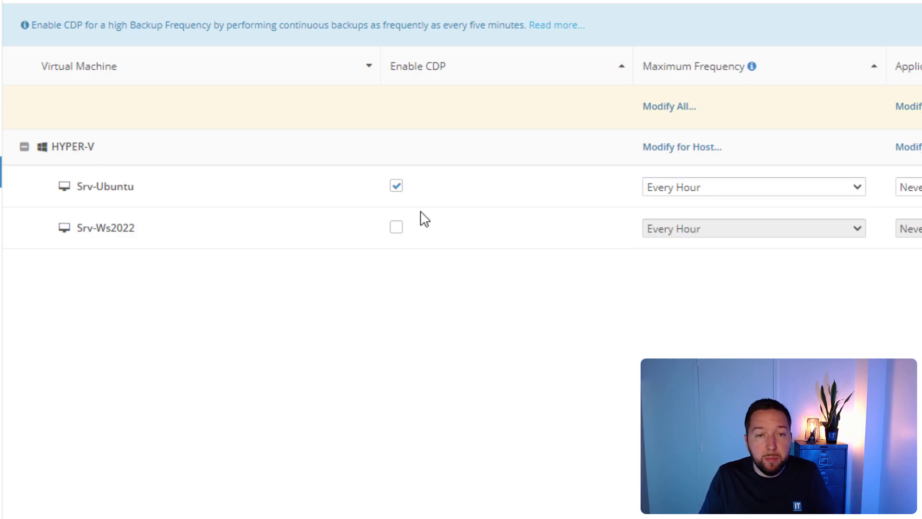
{"action": "left_click", "coordinate": [397, 185]}
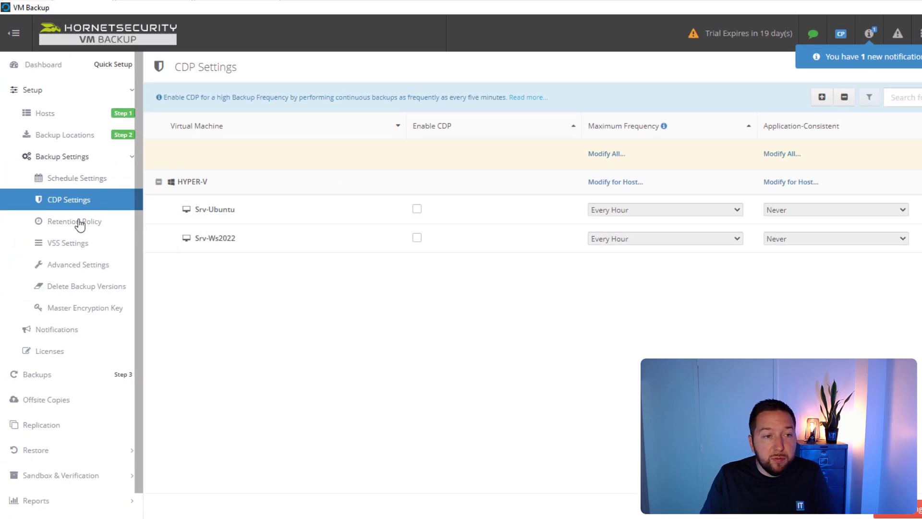
Leave CDP Settings for Retention Policy and try a new policy using the Archive Old Backup Versions (GFS) plan
{"action": "left_click", "coordinate": [78, 222]}
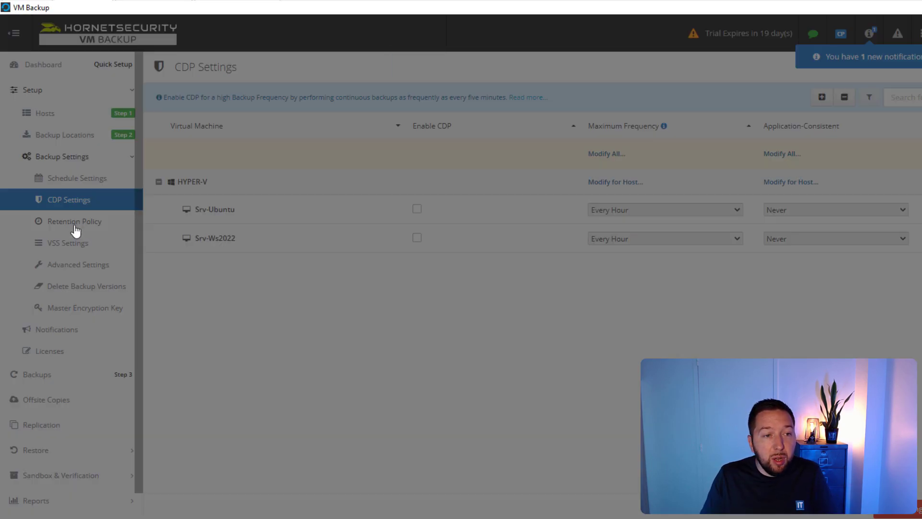
{"action": "left_click", "coordinate": [530, 208]}
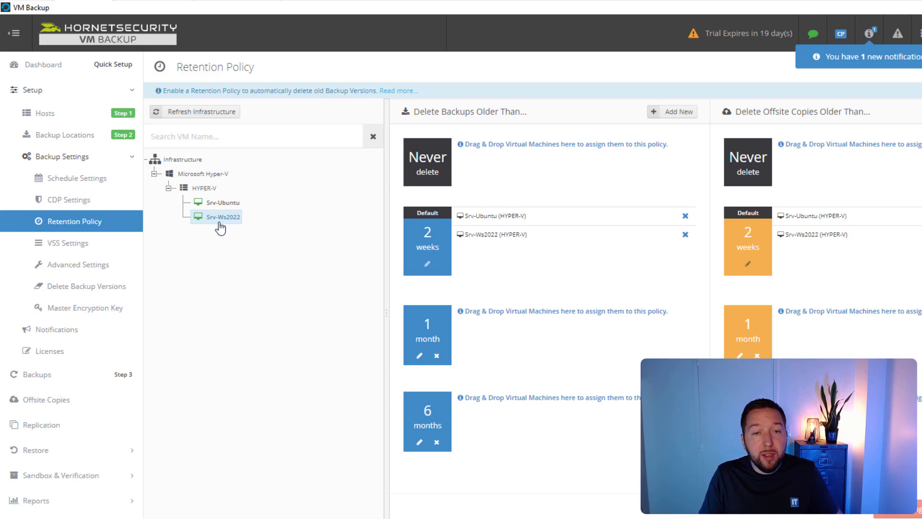
{"action": "left_click_drag", "start_coordinate": [220, 229], "coordinate": [196, 207]}
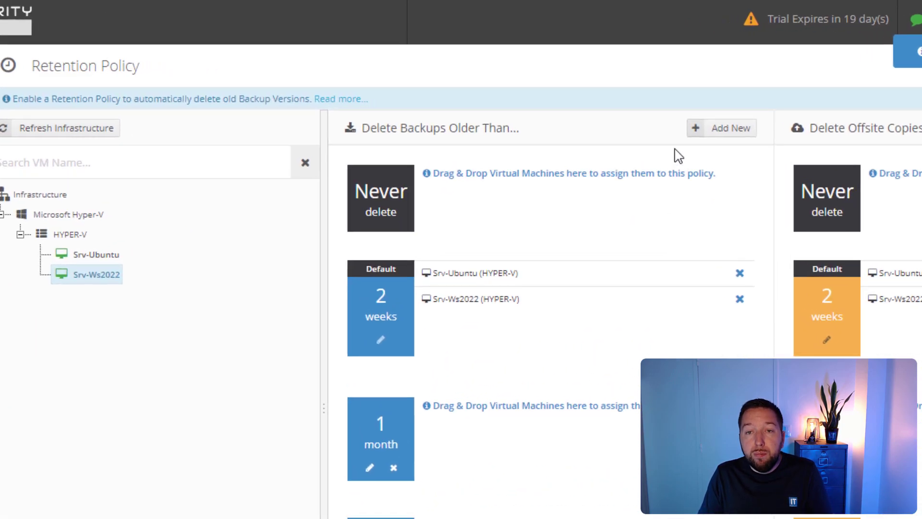
{"action": "left_click", "coordinate": [724, 129]}
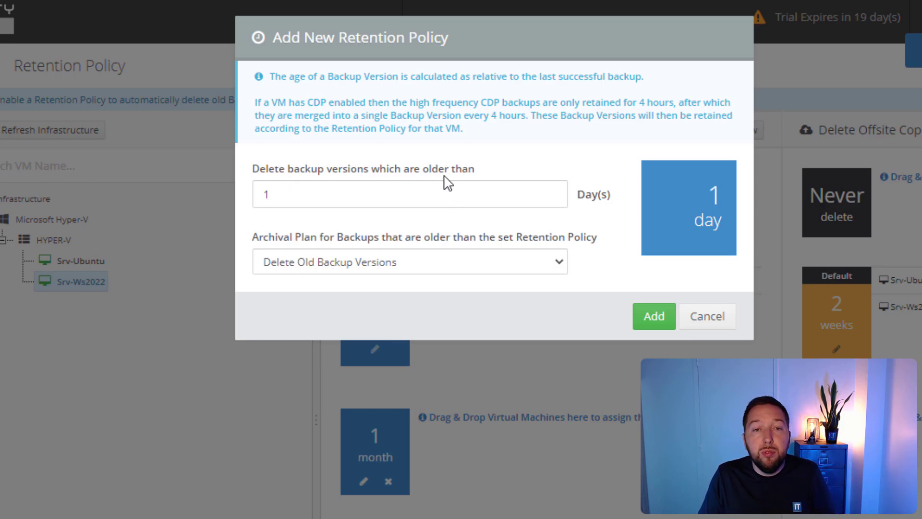
{"action": "left_click", "coordinate": [413, 263]}
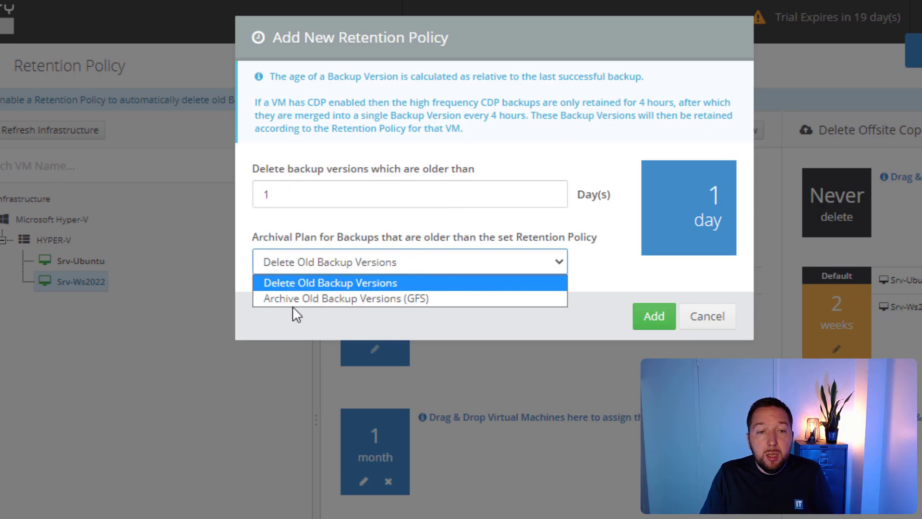
{"action": "left_click", "coordinate": [416, 299]}
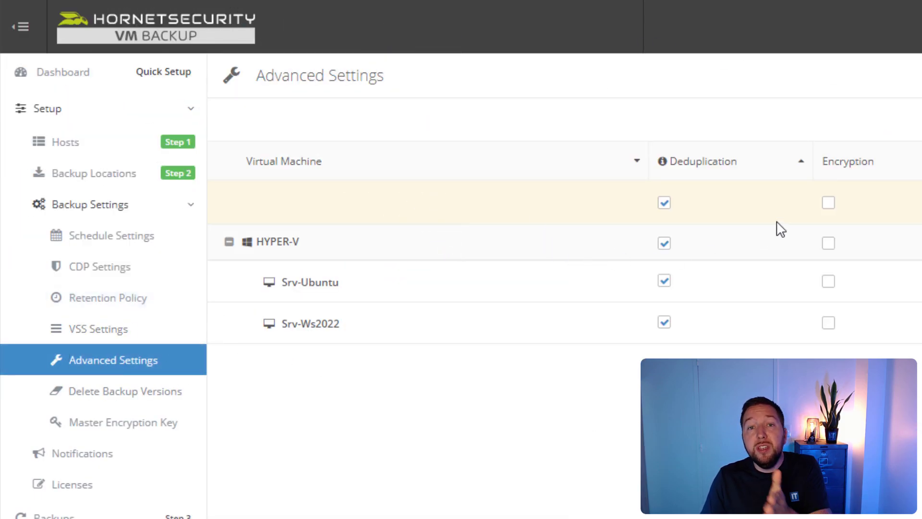
Review the Advanced Settings for the virtual machines and the Delete Backup Versions page
{"action": "mouse_move", "coordinate": [662, 168]}
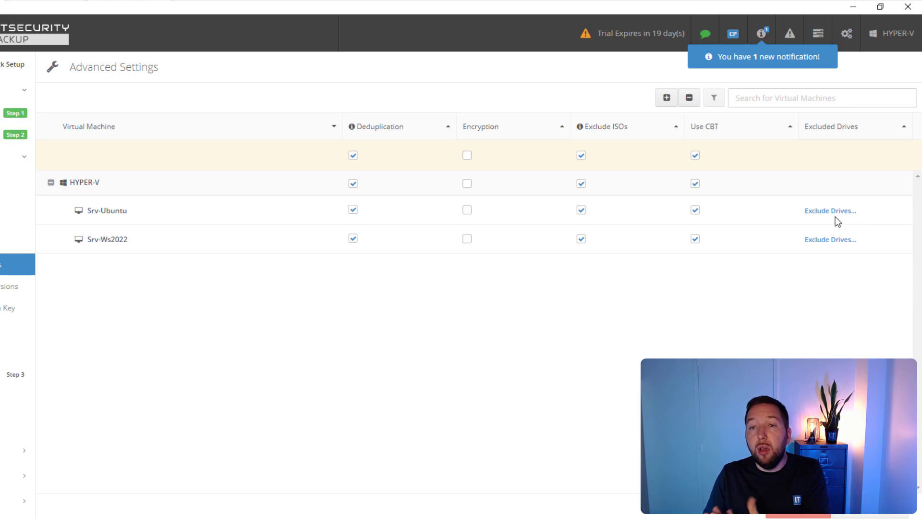
{"action": "left_click", "coordinate": [16, 288]}
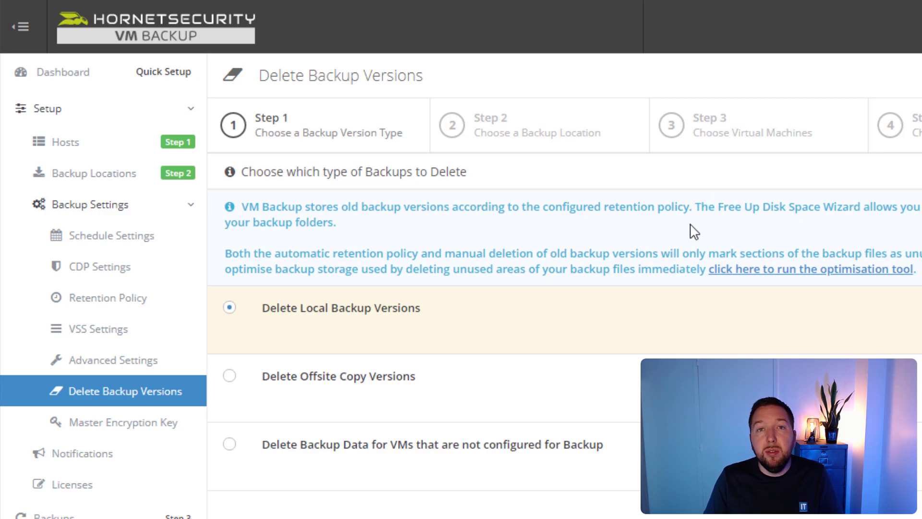
Set the Master Encryption Key for backups by entering the key, confirming it and saving
{"action": "left_click", "coordinate": [115, 425]}
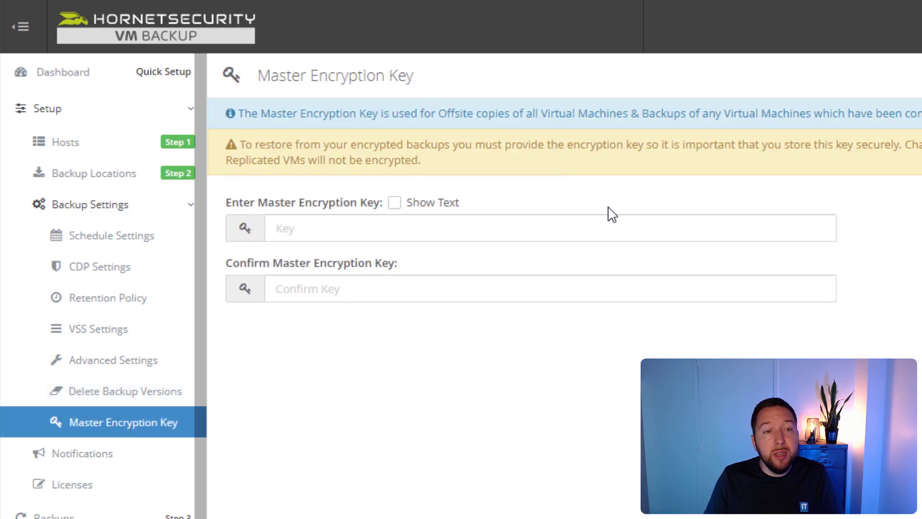
{"action": "left_click", "coordinate": [322, 229]}
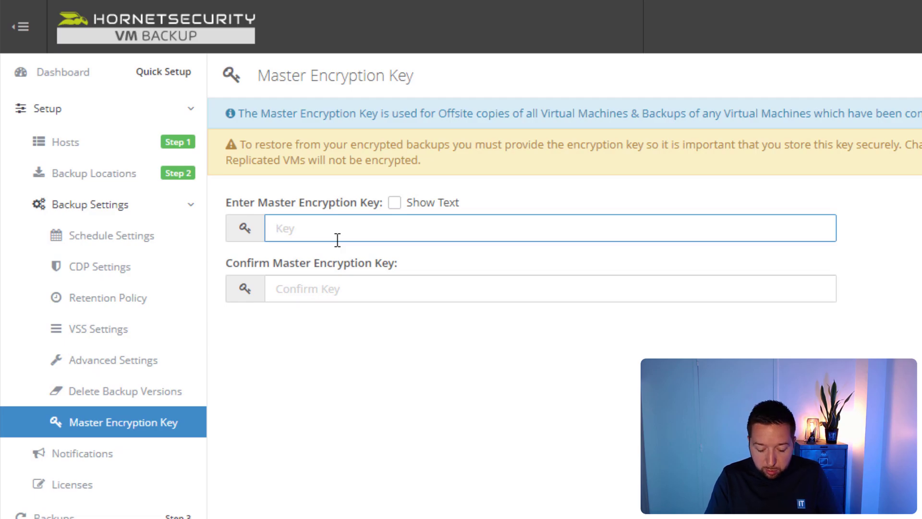
{"action": "type", "text": "*********"}
{"action": "key", "text": "Tab"}
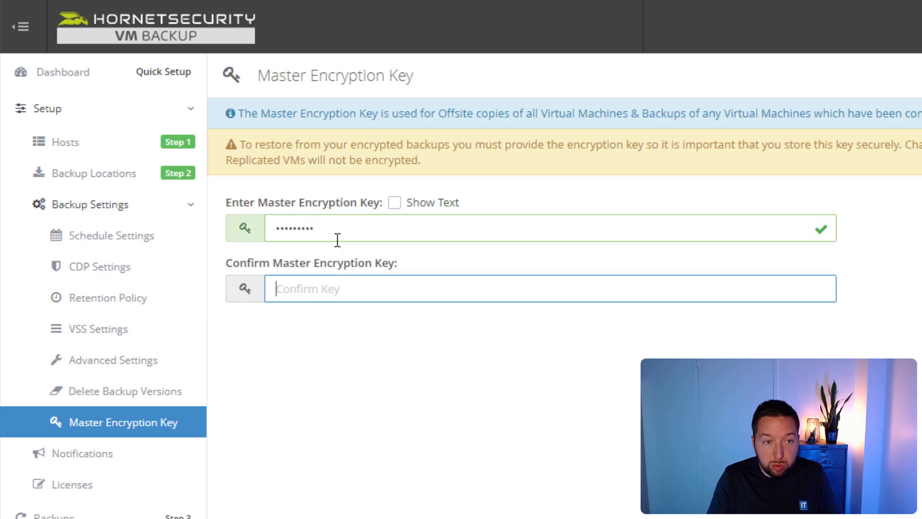
{"action": "type", "text": "*********"}
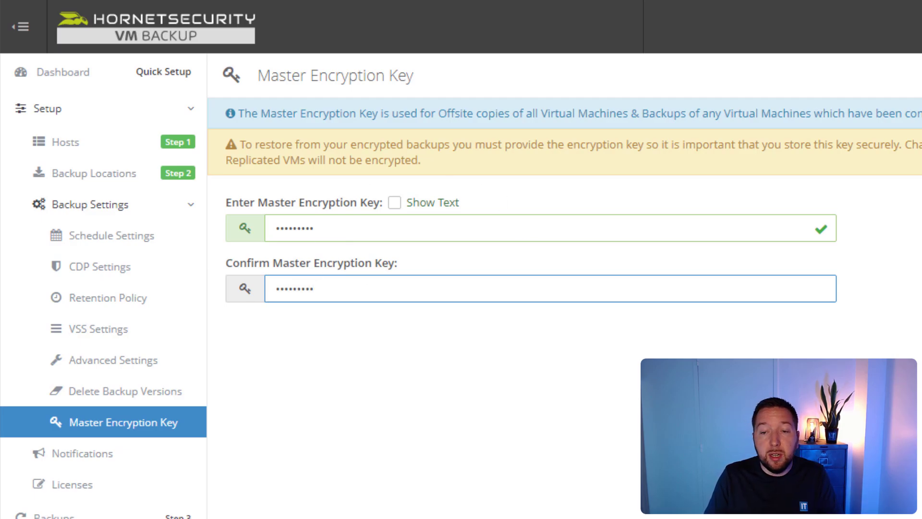
{"action": "key", "text": "Return"}
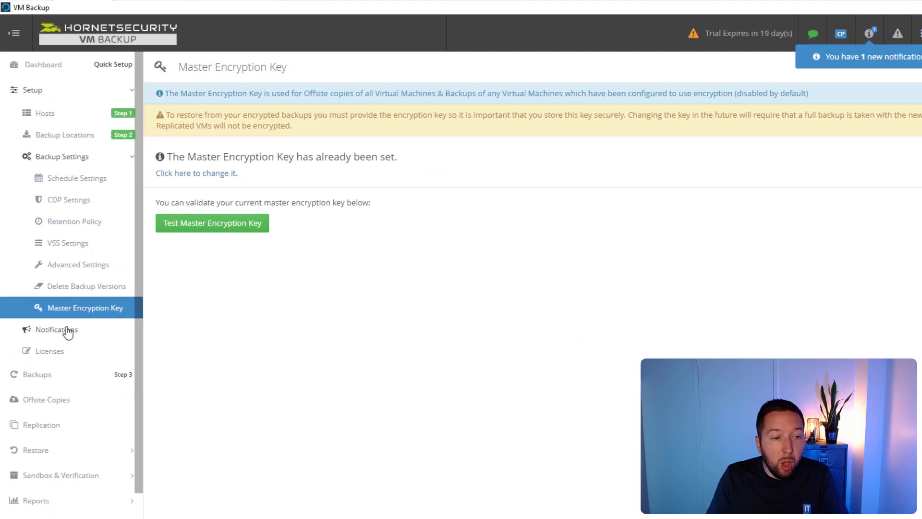
Review the Notifications, Licenses and Offsite Copies pages
{"action": "left_click", "coordinate": [68, 330]}
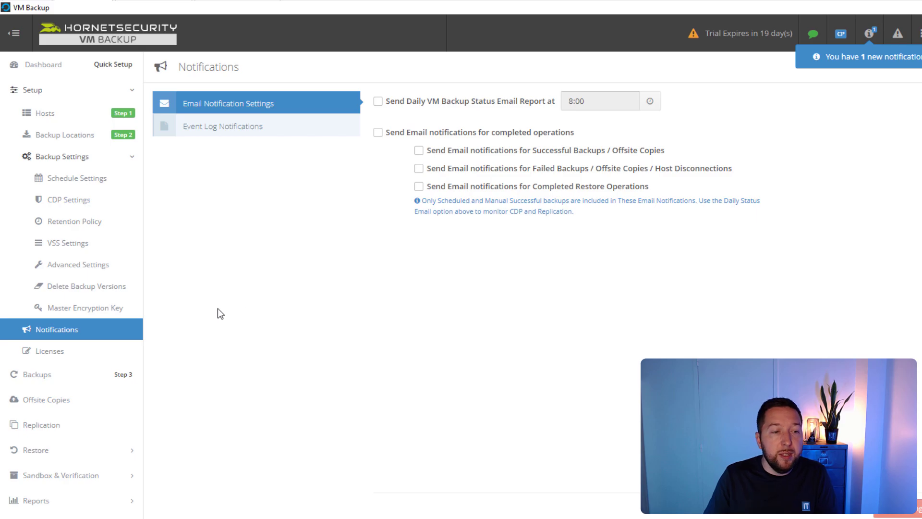
{"action": "left_click", "coordinate": [57, 352]}
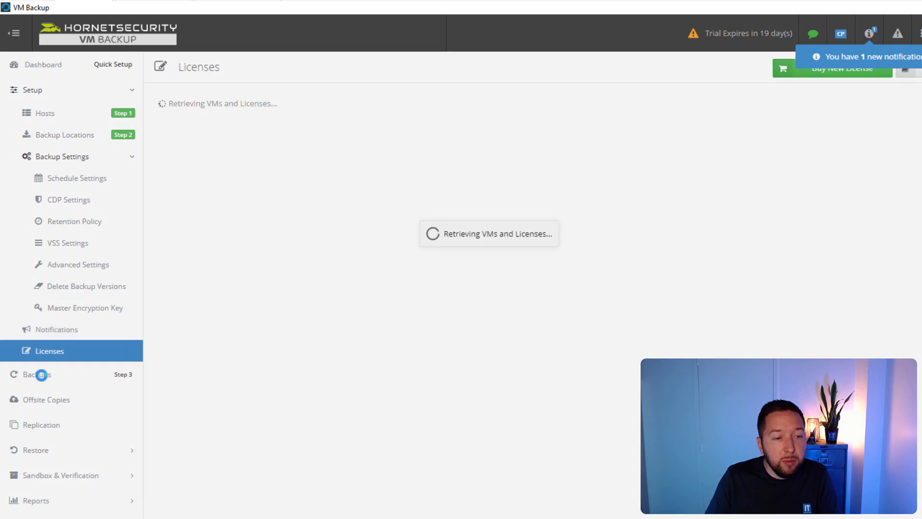
{"action": "left_click", "coordinate": [76, 404]}
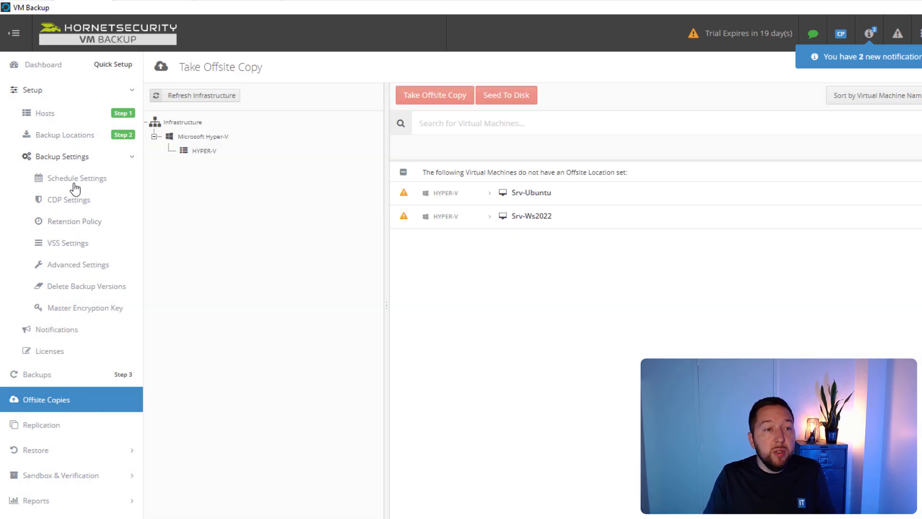
Take a manual backup of the Srv-Ws2022 virtual machine and check its progress in the active operations
{"action": "left_click", "coordinate": [61, 382]}
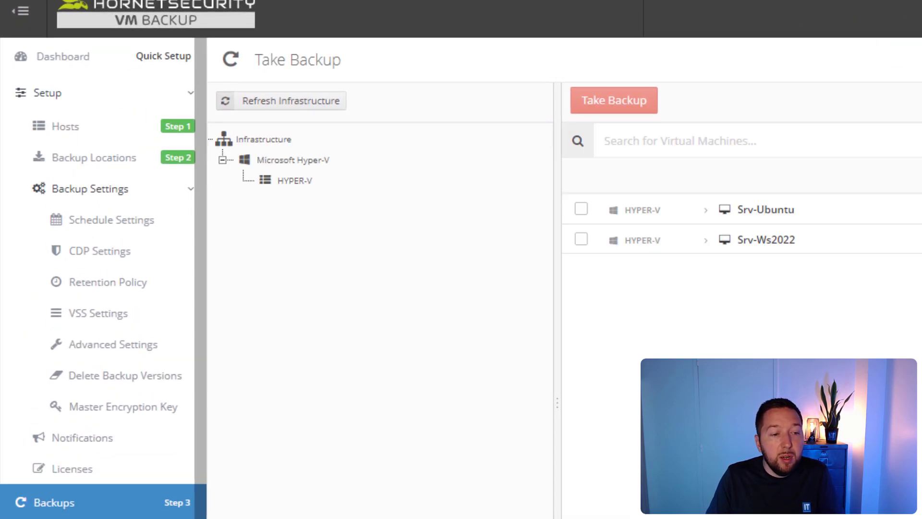
{"action": "left_click", "coordinate": [581, 239]}
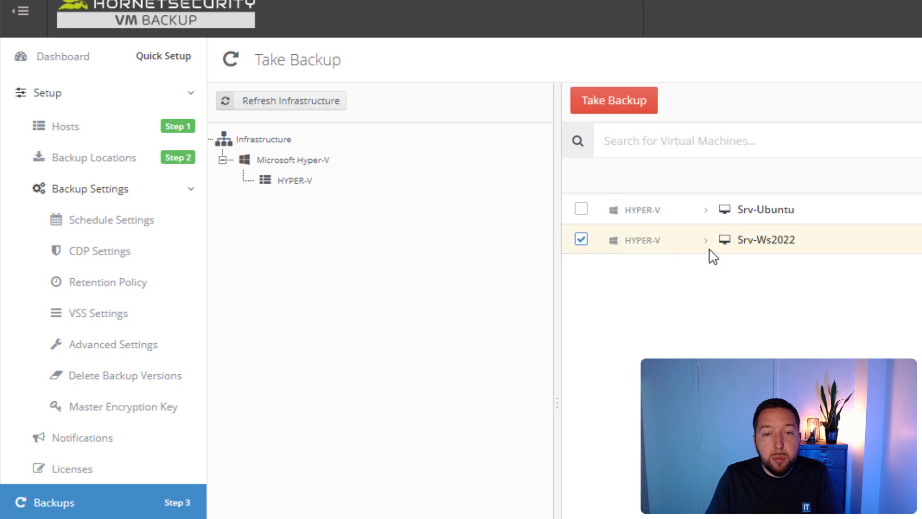
{"action": "left_click", "coordinate": [617, 106]}
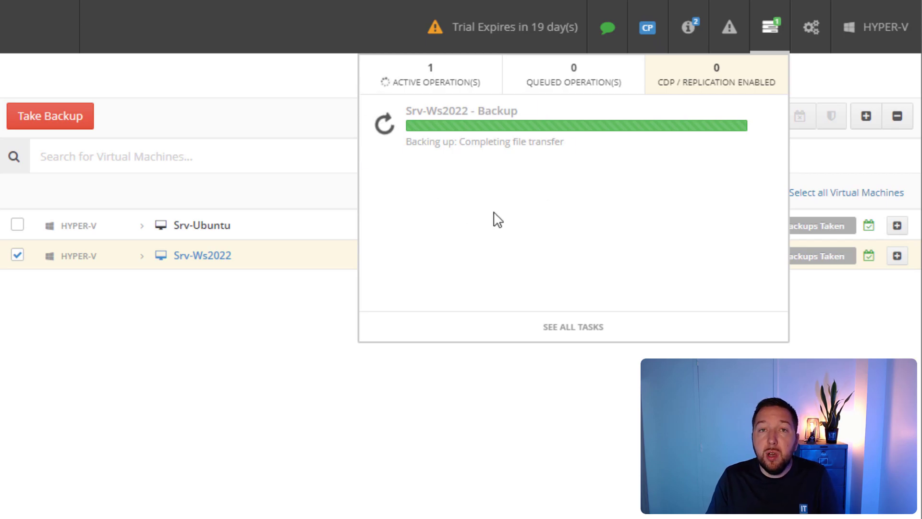
{"action": "left_click", "coordinate": [322, 512]}
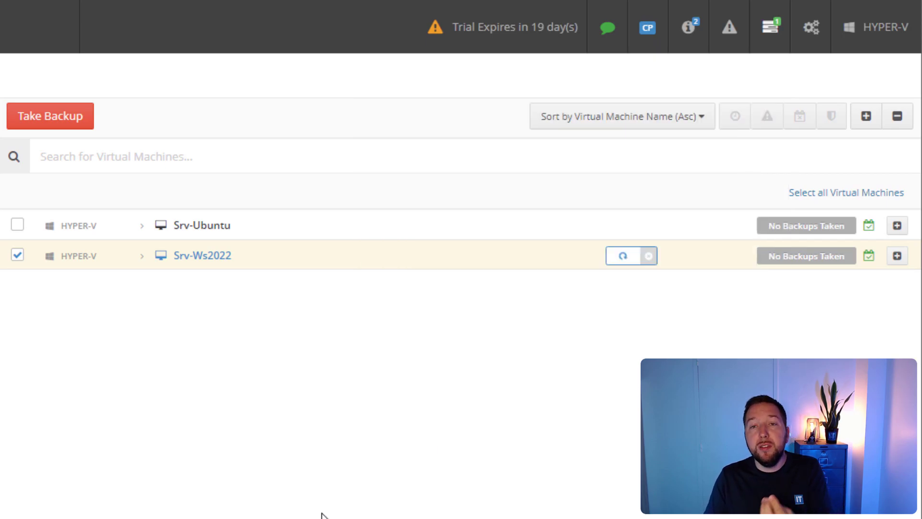
Review the backup status on the Dashboard, the available Restore options and the Boot From Backup page
{"action": "left_click", "coordinate": [17, 65]}
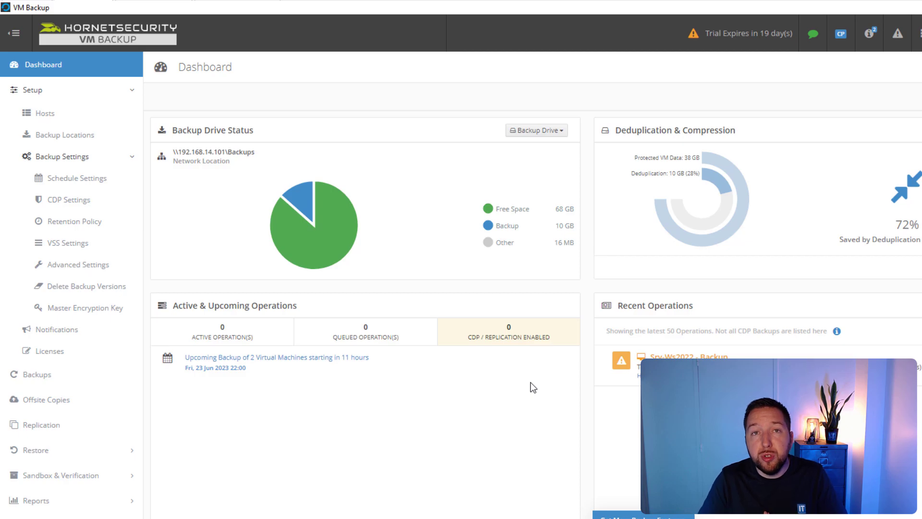
{"action": "key", "text": "Num_Lock"}
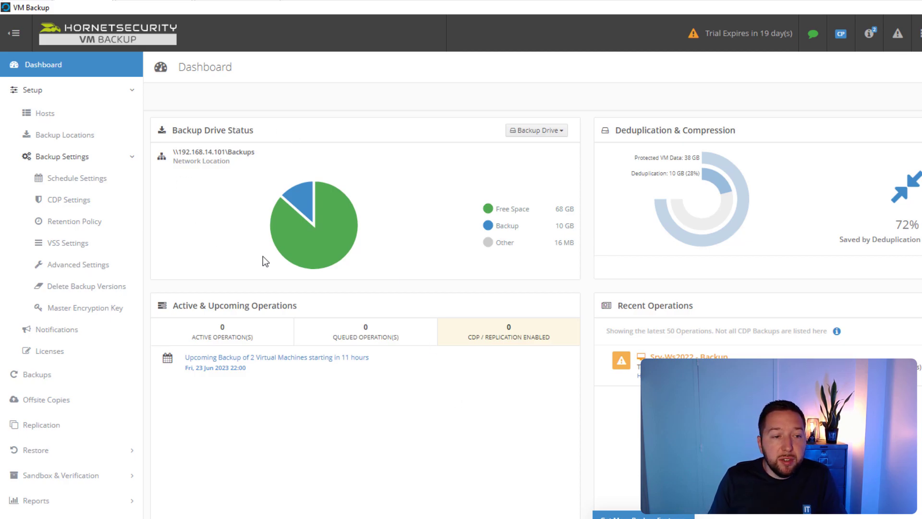
{"action": "scroll", "coordinate": [132, 310], "scroll_direction": "down", "scroll_amount": 1}
{"action": "left_click", "coordinate": [84, 412]}
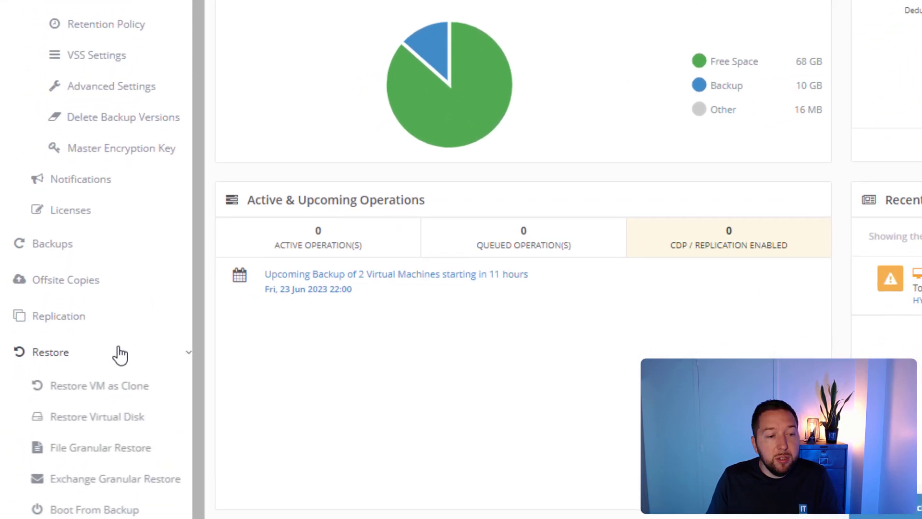
{"action": "scroll", "coordinate": [120, 356], "scroll_direction": "down", "scroll_amount": 3}
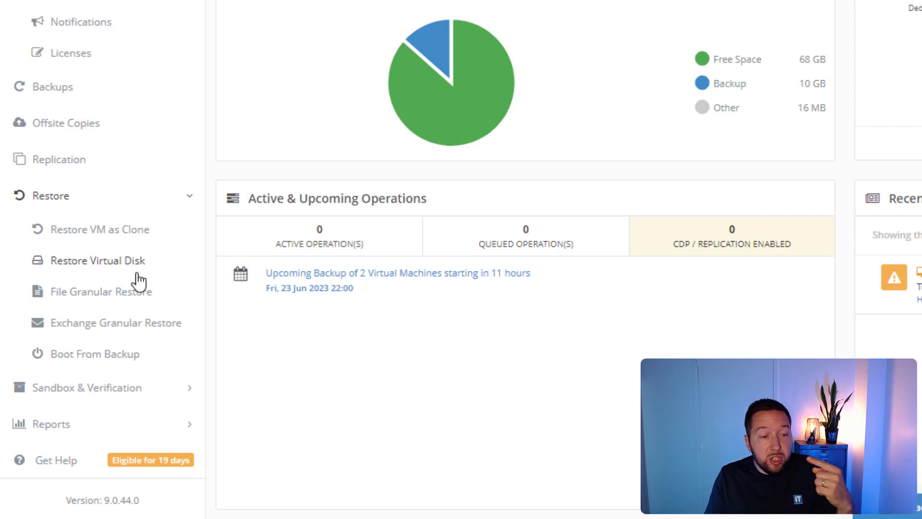
{"action": "left_click", "coordinate": [117, 366]}
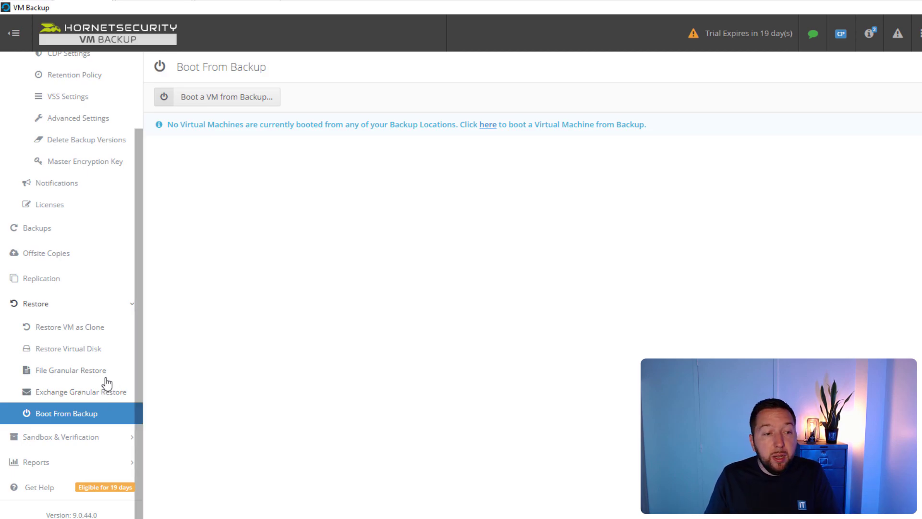
Start a file granular restore from \\192.168.14.101\Backups and choose Srv-Ws2022 as the virtual machine to restore from
{"action": "left_click", "coordinate": [79, 375]}
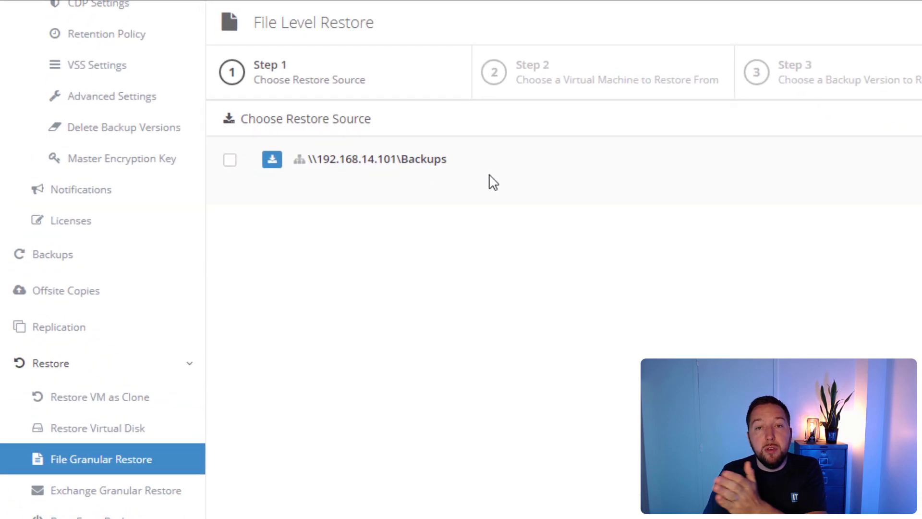
{"action": "left_click", "coordinate": [231, 160]}
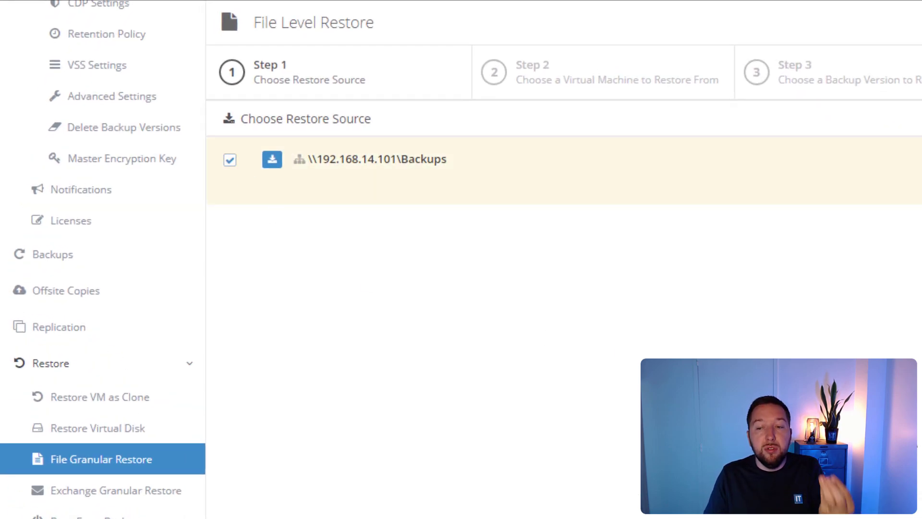
{"action": "left_click", "coordinate": [908, 508]}
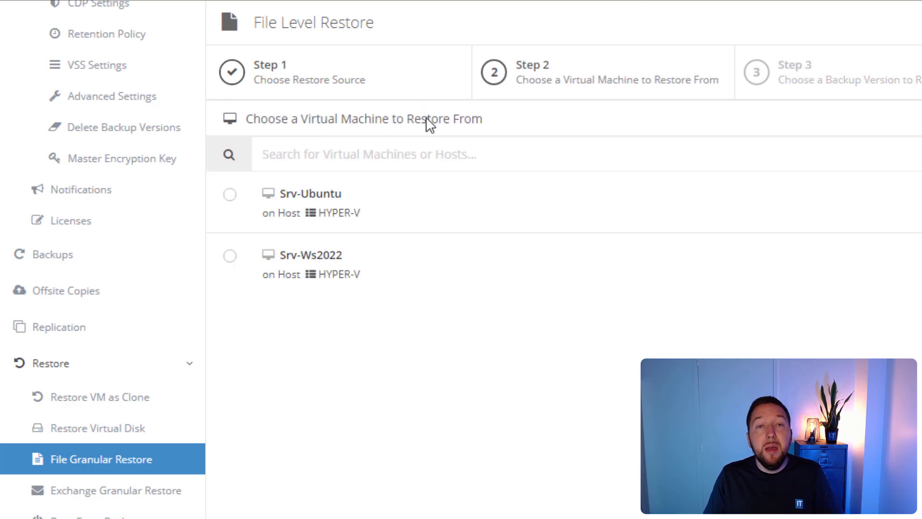
{"action": "left_click", "coordinate": [230, 257]}
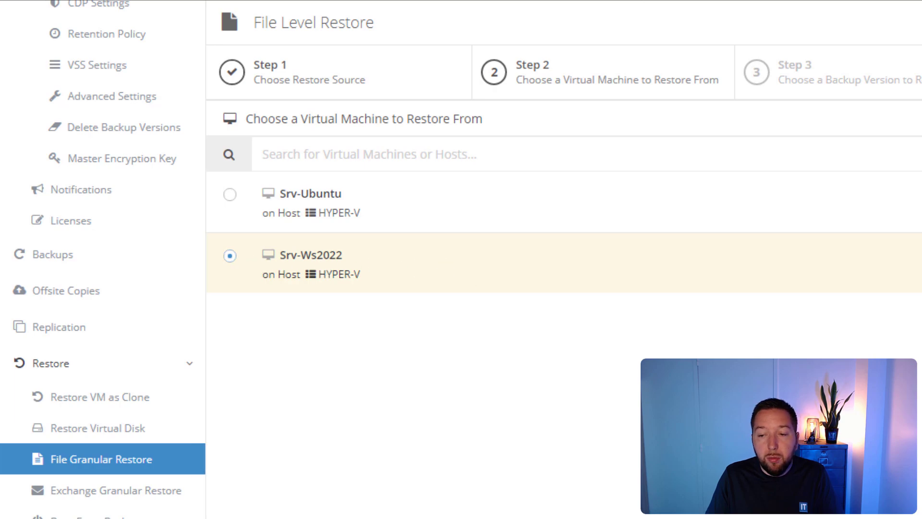
{"action": "left_click", "coordinate": [908, 508]}
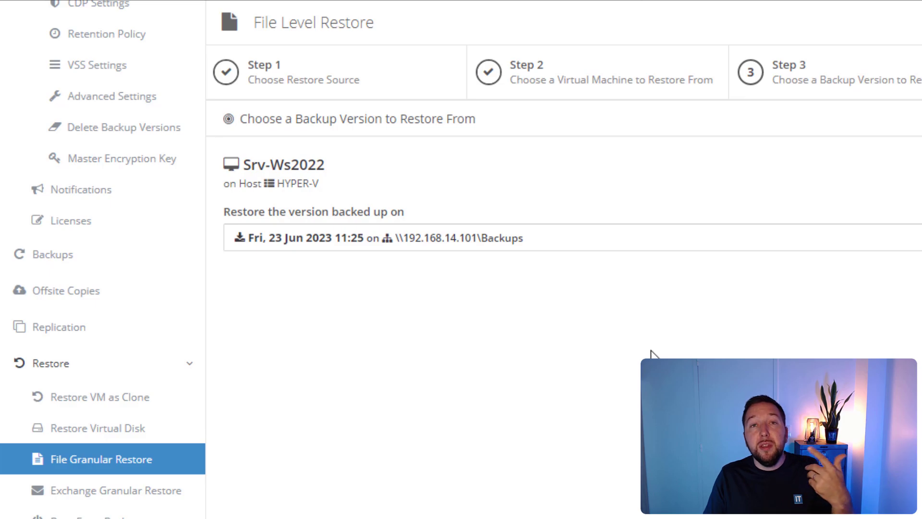
Choose the Fri, 23 Jun 2023 11:25 backup version of Srv-Ws2022 as the version to restore files from
{"action": "left_click", "coordinate": [571, 240]}
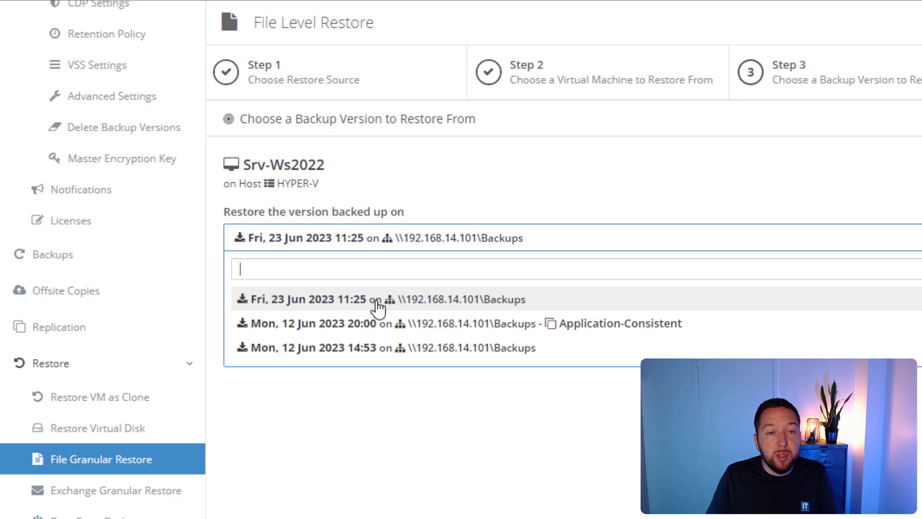
{"action": "left_click", "coordinate": [391, 304]}
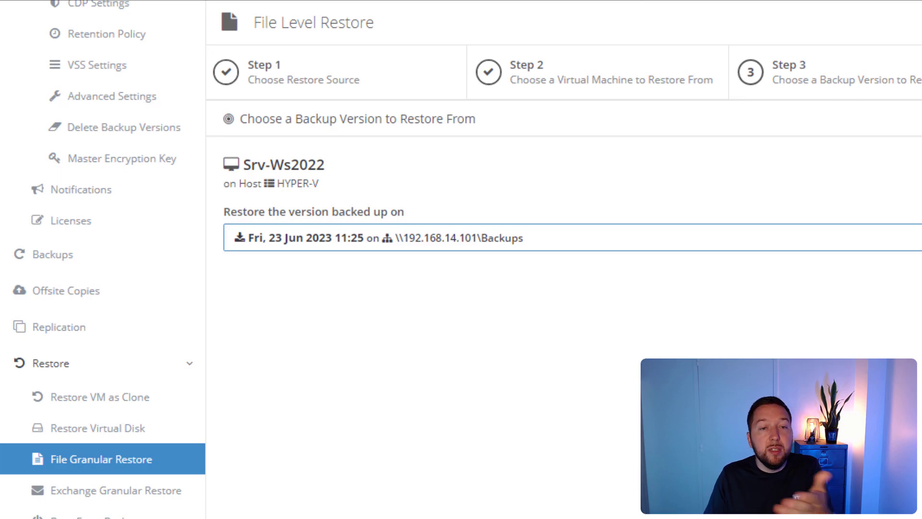
{"action": "left_click", "coordinate": [669, 239]}
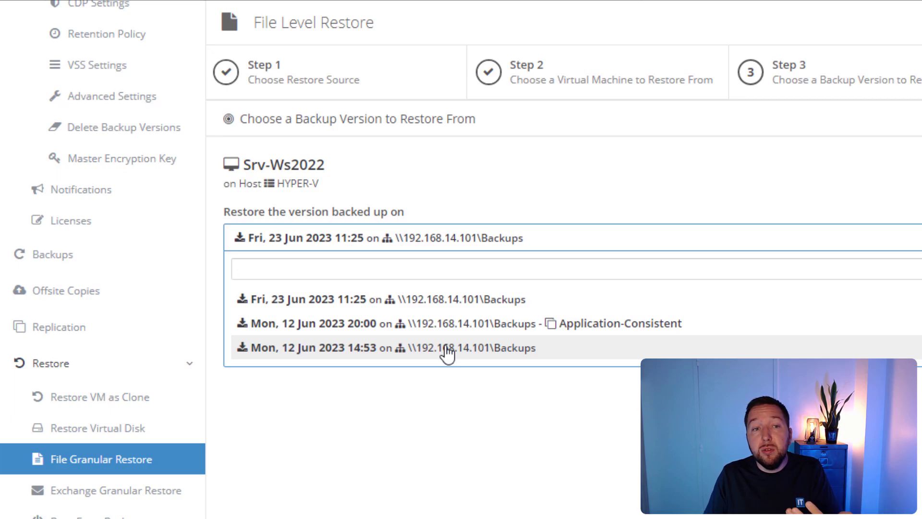
{"action": "left_click", "coordinate": [535, 373]}
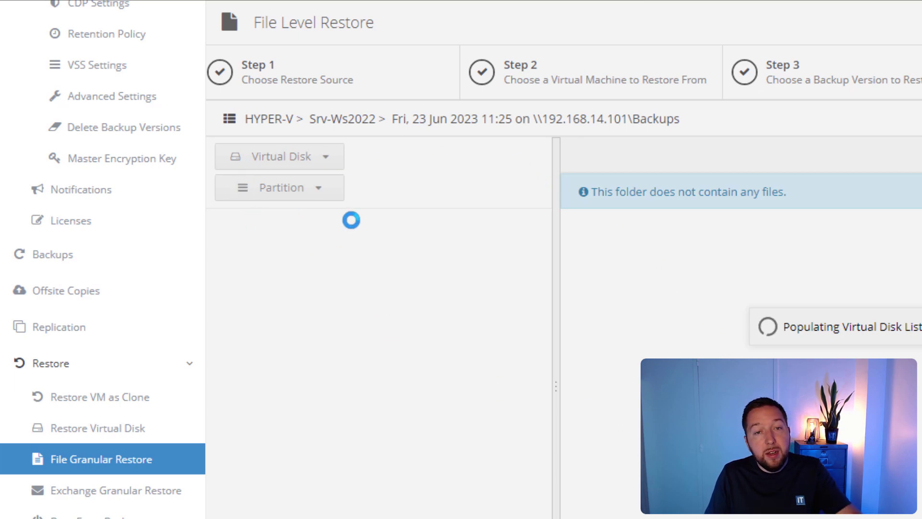
Select desktop.ini in Program Files (x86) on Partition 2 of the Srv-Ws2022 virtual disk and choose extraction to a network location
{"action": "left_click", "coordinate": [321, 162]}
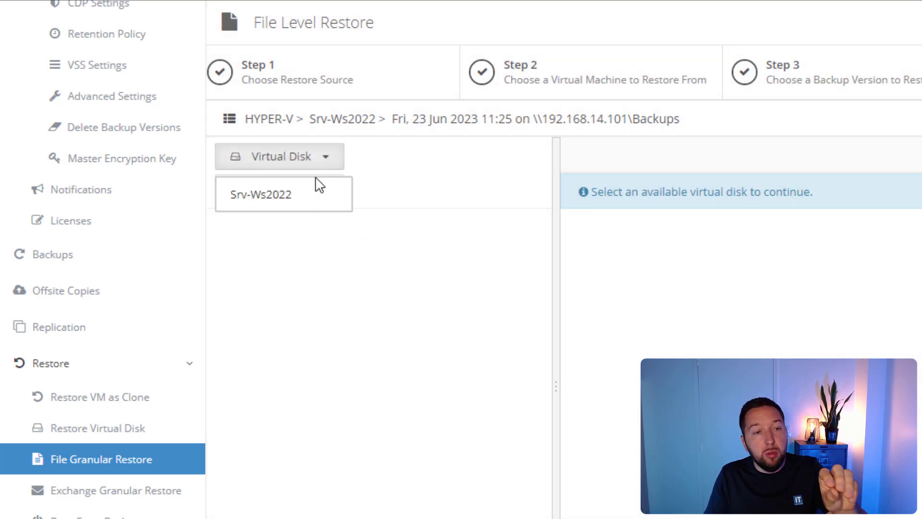
{"action": "left_click", "coordinate": [316, 193]}
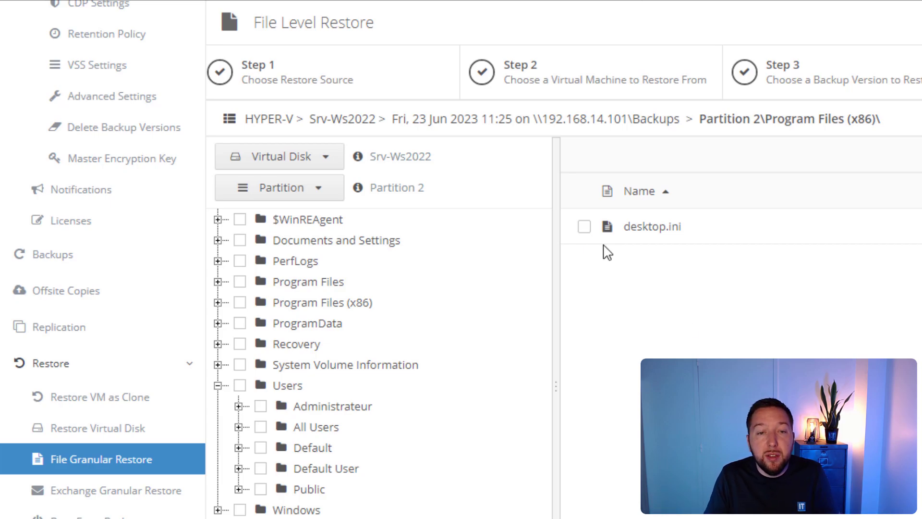
{"action": "left_click", "coordinate": [584, 227]}
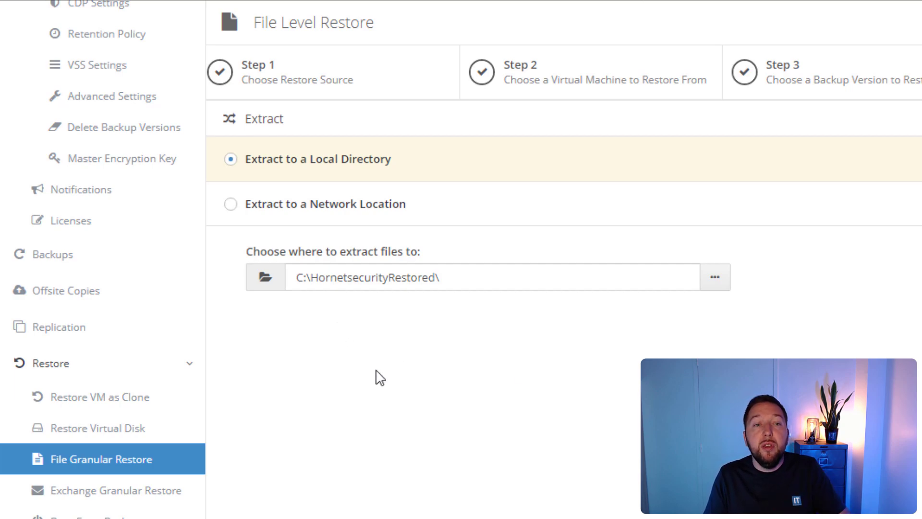
{"action": "left_click", "coordinate": [328, 211]}
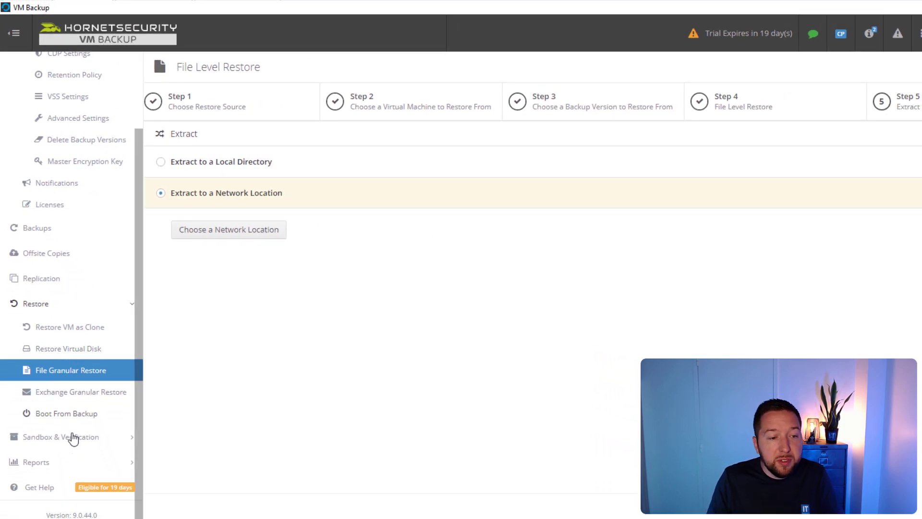
Discard the file restore session and choose Perform Full Test Restore in the Test & Verify Backups wizard
{"action": "left_click", "coordinate": [38, 438]}
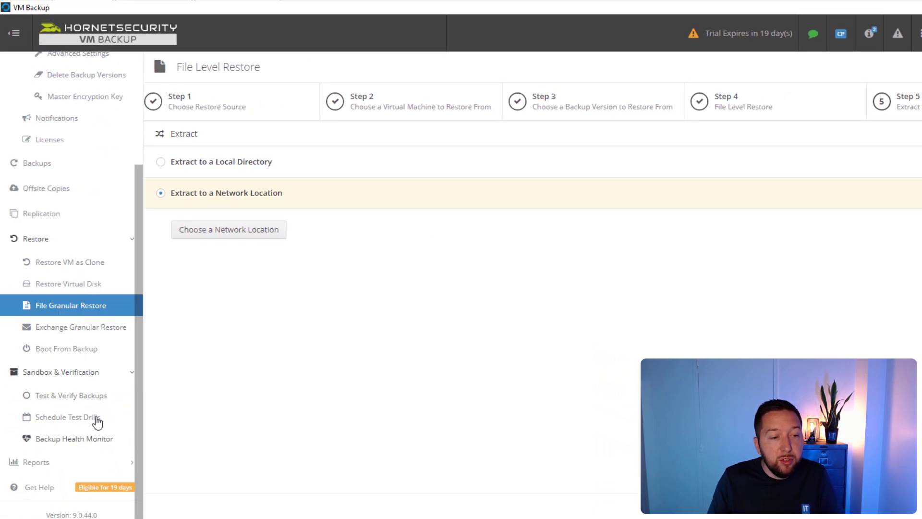
{"action": "left_click", "coordinate": [77, 397]}
{"action": "left_click", "coordinate": [474, 211]}
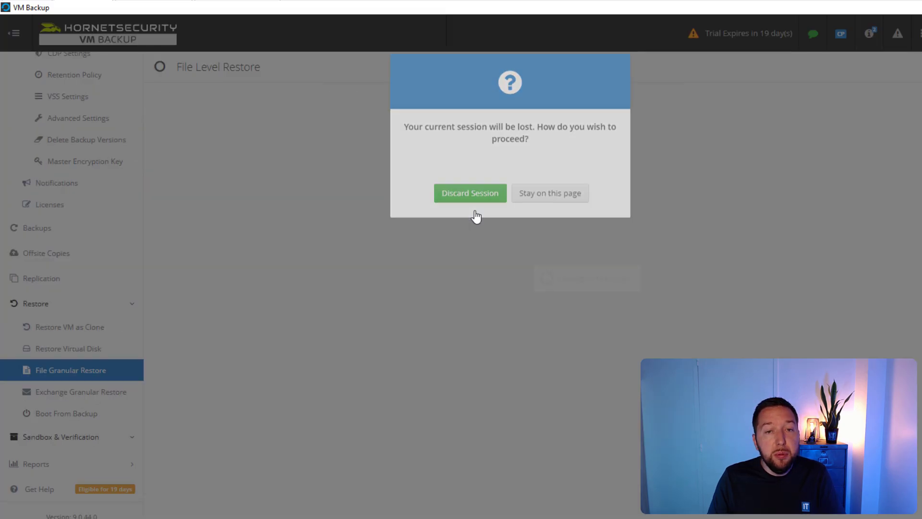
{"action": "scroll", "coordinate": [63, 382], "scroll_direction": "down", "scroll_amount": 2}
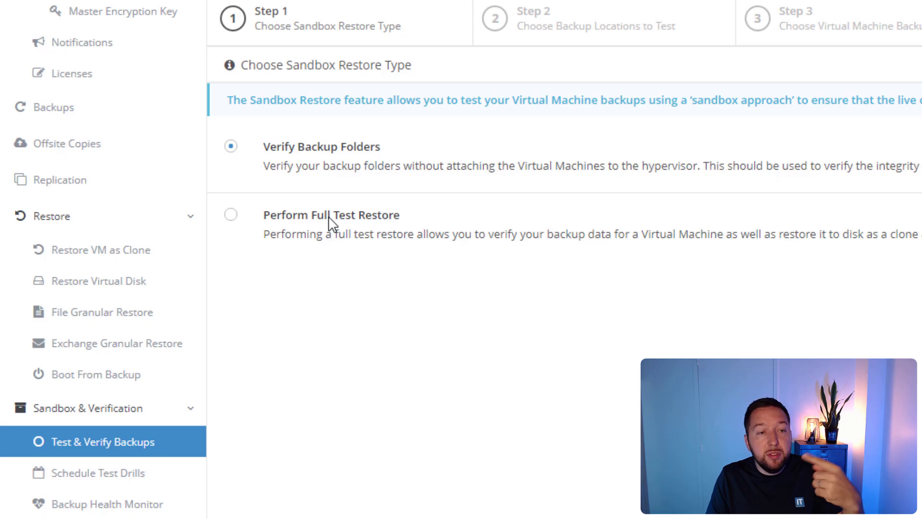
{"action": "left_click", "coordinate": [233, 217]}
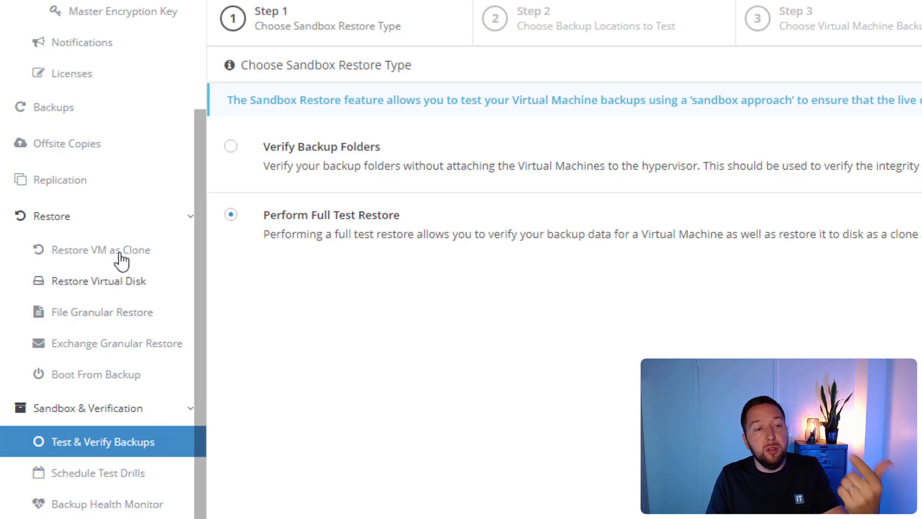
Add a sandbox restore schedule for Hyper-V test drills with the type Perform Full Test Restore
{"action": "left_click", "coordinate": [124, 475]}
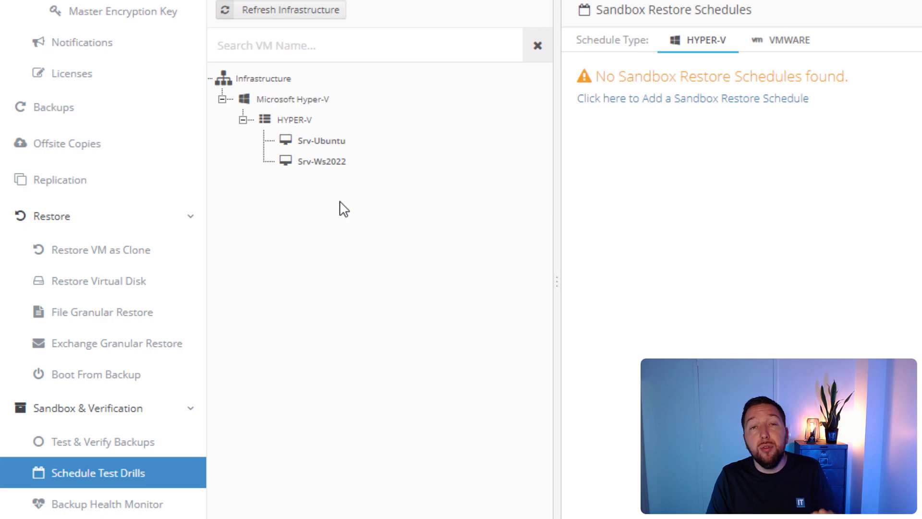
{"action": "left_click", "coordinate": [320, 161]}
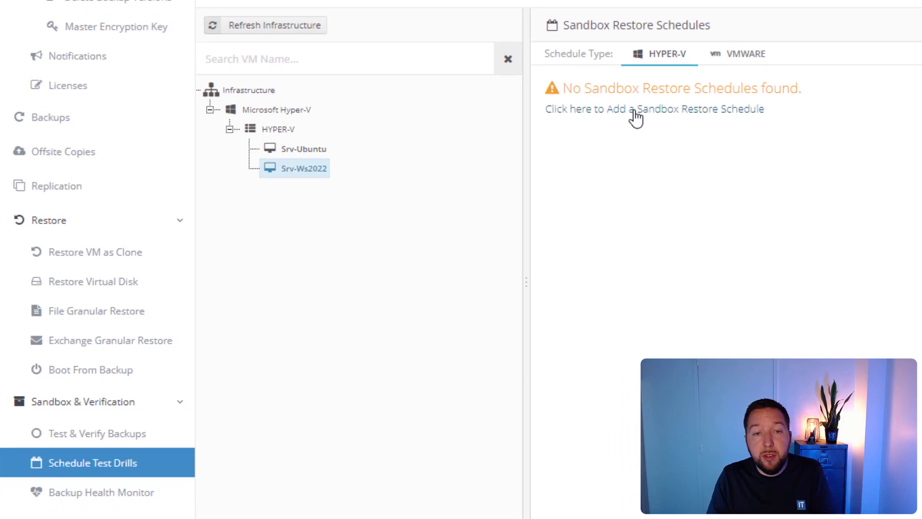
{"action": "left_click", "coordinate": [694, 99]}
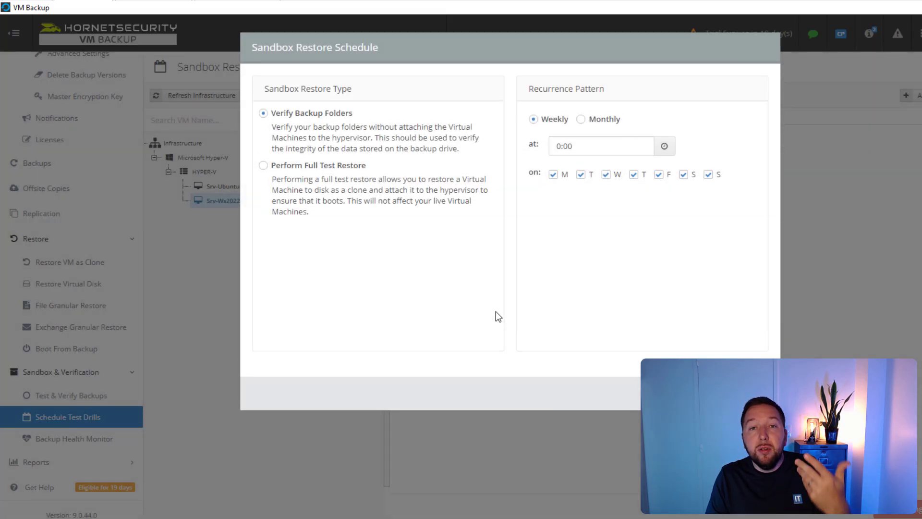
{"action": "left_click", "coordinate": [318, 166]}
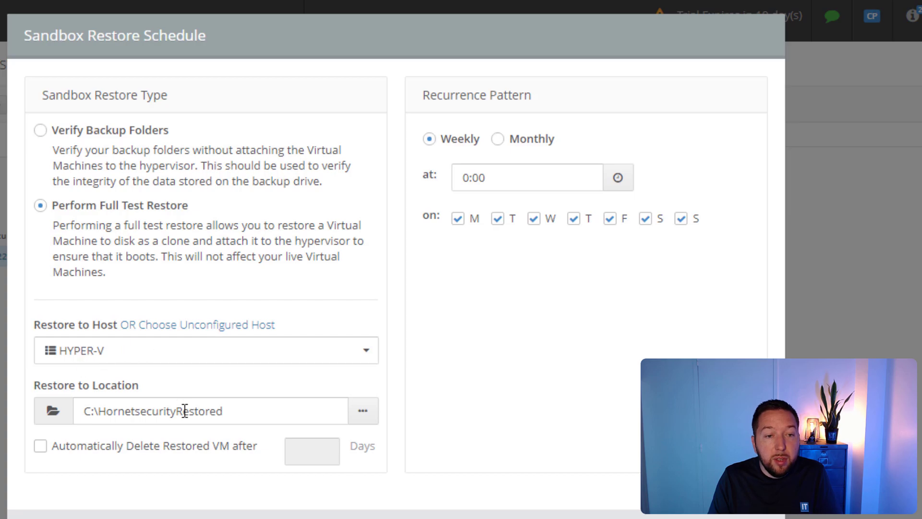
Keep C:\HornetsecurityRestored as the restore location and have restored VMs deleted automatically after 5 days
{"action": "left_click", "coordinate": [245, 415]}
{"action": "left_click_drag", "start_coordinate": [259, 413], "coordinate": [27, 416]}
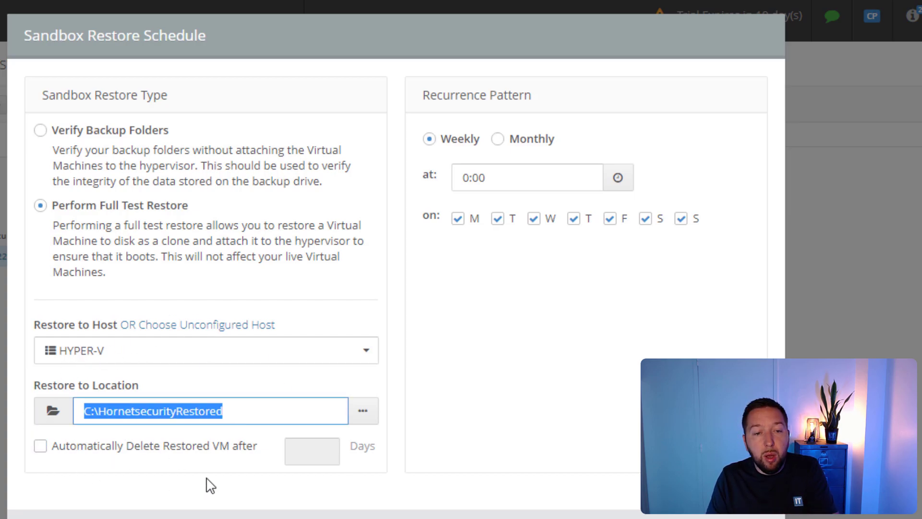
{"action": "left_click", "coordinate": [184, 449]}
{"action": "left_click", "coordinate": [308, 453]}
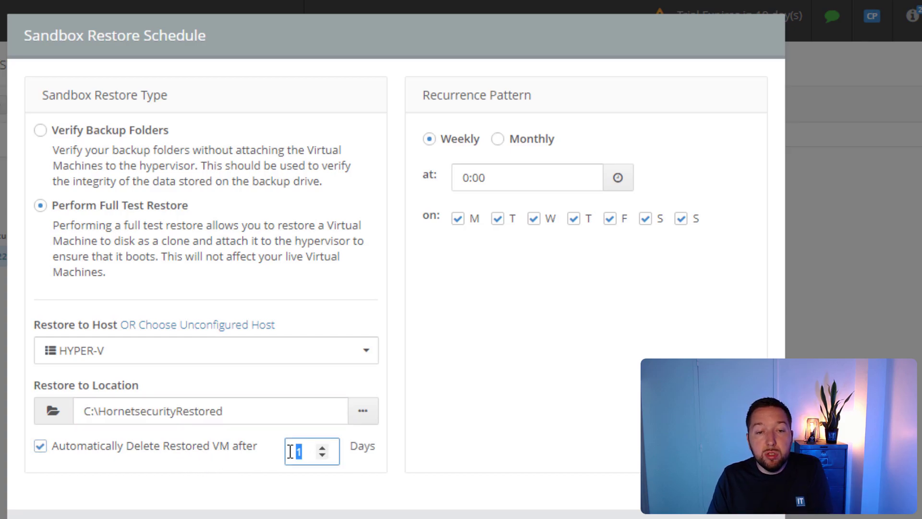
{"action": "left_click", "coordinate": [322, 448]}
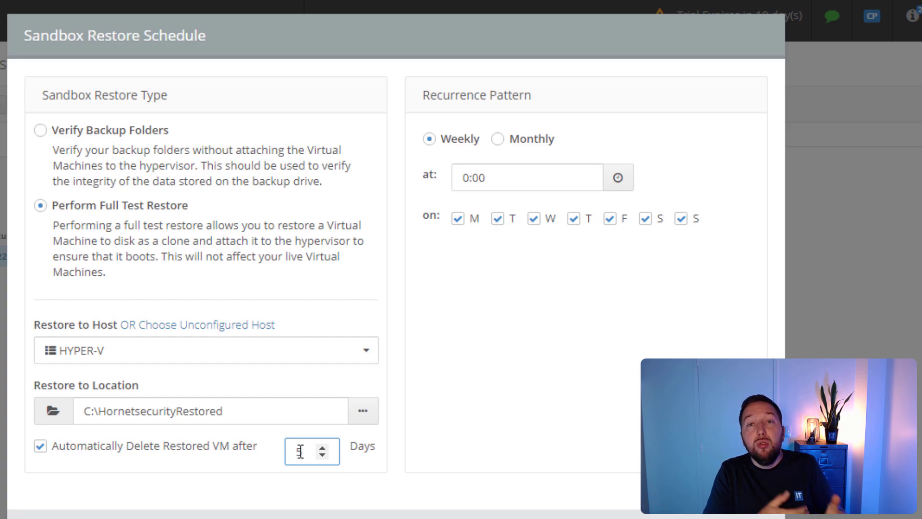
Set the weekly test restore to 7:00 on all days, save the schedule and assign Srv-Ws2022 to it
{"action": "left_click", "coordinate": [618, 178]}
{"action": "left_click", "coordinate": [504, 234]}
{"action": "left_click", "coordinate": [504, 235]}
{"action": "left_click", "coordinate": [504, 234]}
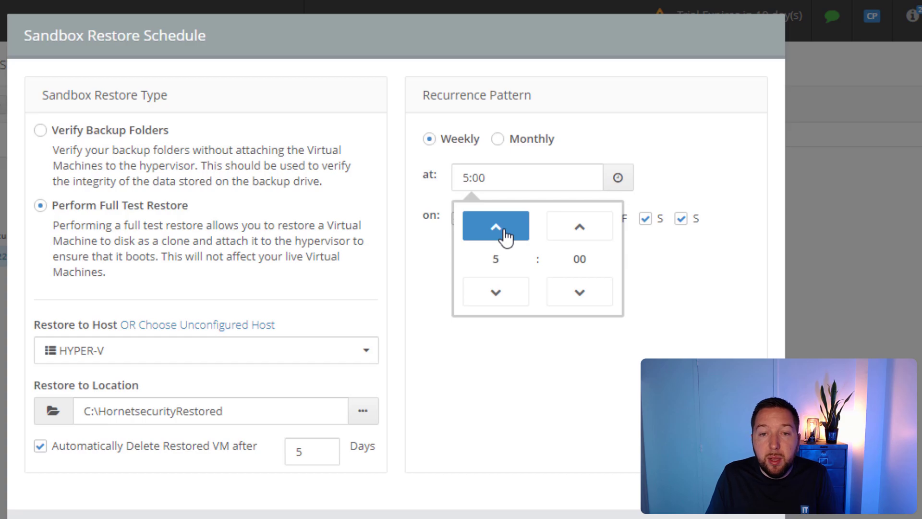
{"action": "left_click", "coordinate": [505, 235]}
{"action": "left_click", "coordinate": [630, 395]}
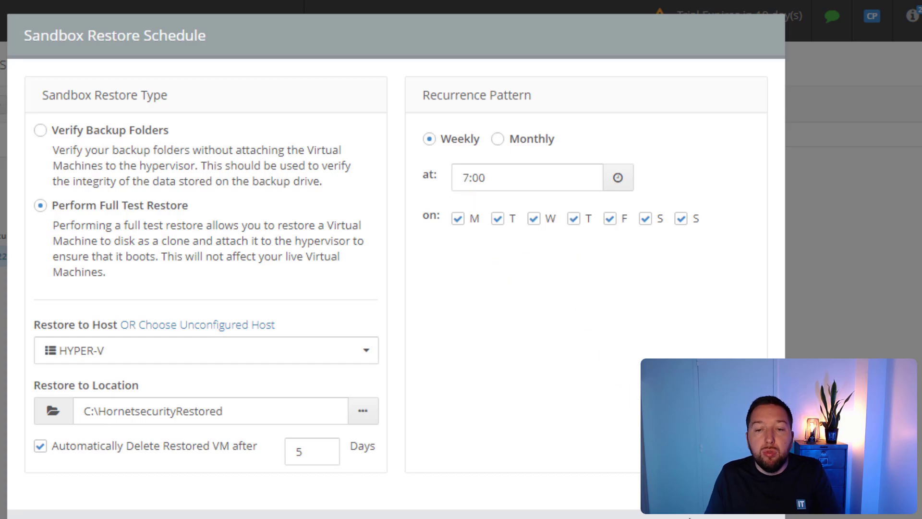
{"action": "left_click", "coordinate": [583, 515]}
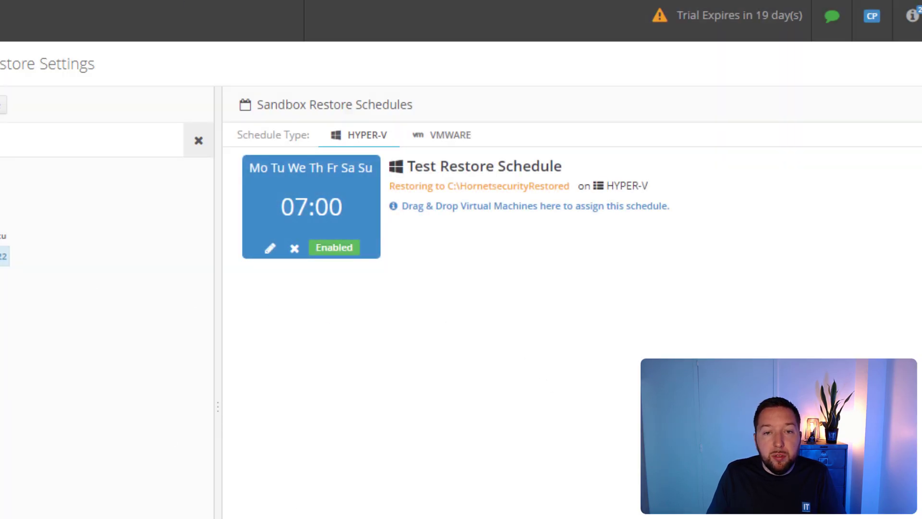
{"action": "left_click_drag", "start_coordinate": [12, 251], "coordinate": [593, 235]}
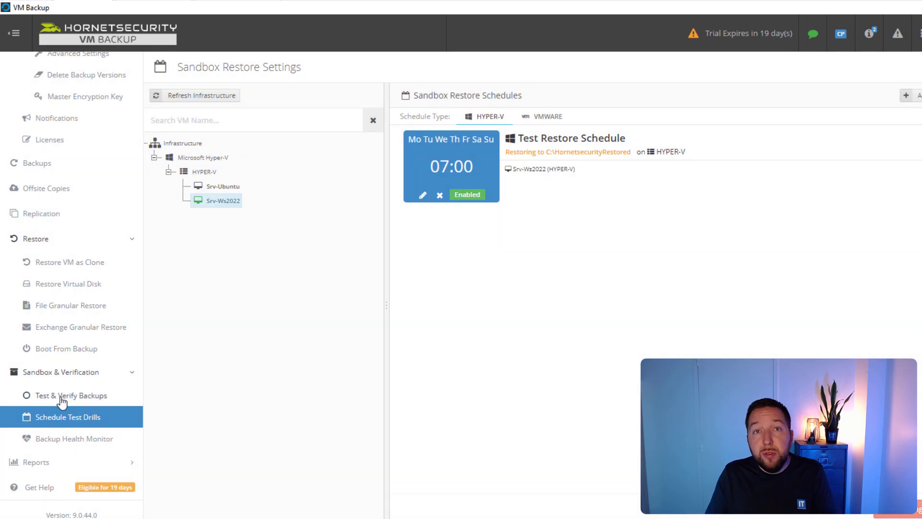
Start a manual full test restore in the Test & Verify Backups wizard with \\192.168.14.101\Backups as the backup location
{"action": "left_click", "coordinate": [62, 398]}
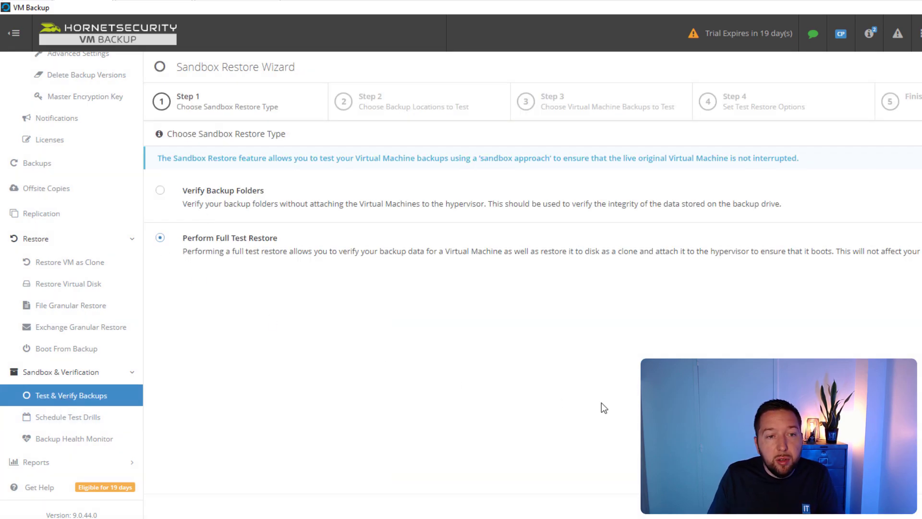
{"action": "left_click", "coordinate": [622, 188]}
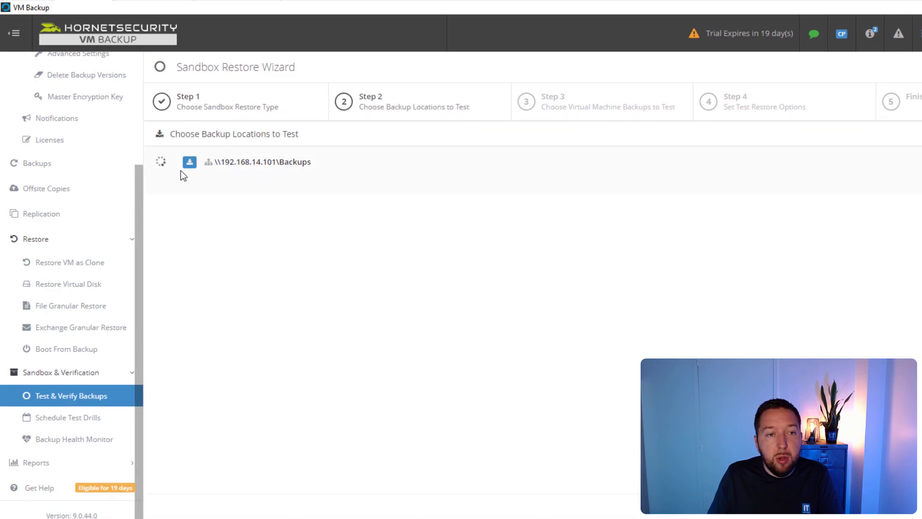
{"action": "left_click", "coordinate": [161, 163]}
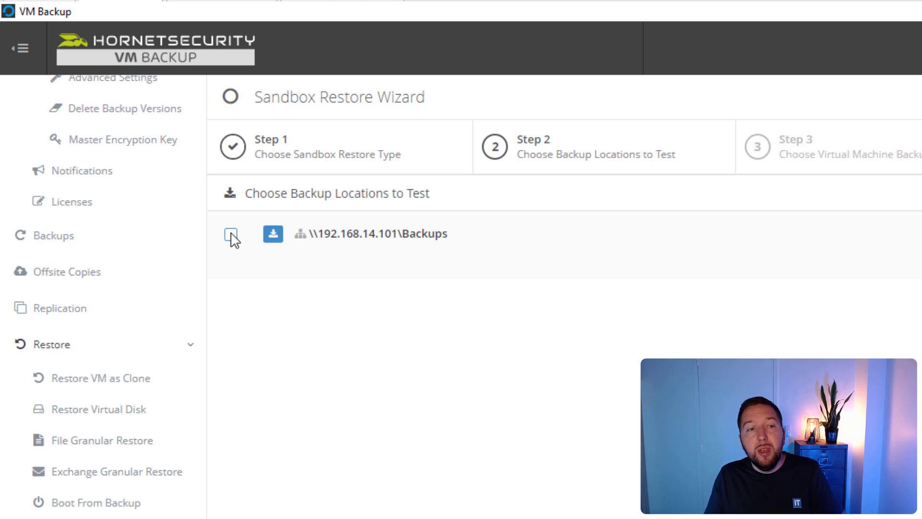
{"action": "left_click", "coordinate": [231, 236]}
{"action": "left_click", "coordinate": [913, 509]}
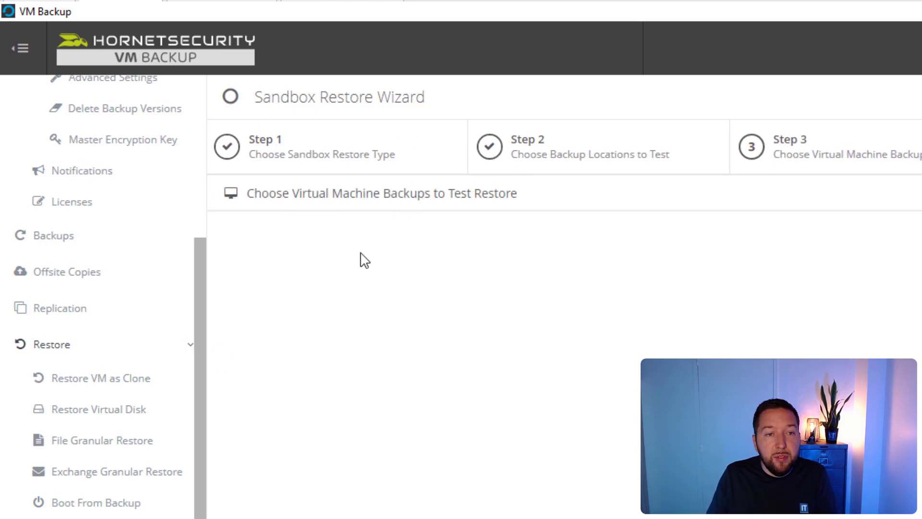
Choose Srv-Ws2022 with its Fri, 23 Jun 2023 11:25 backup version and submit the test restore to host HYPER-V
{"action": "left_click", "coordinate": [232, 331]}
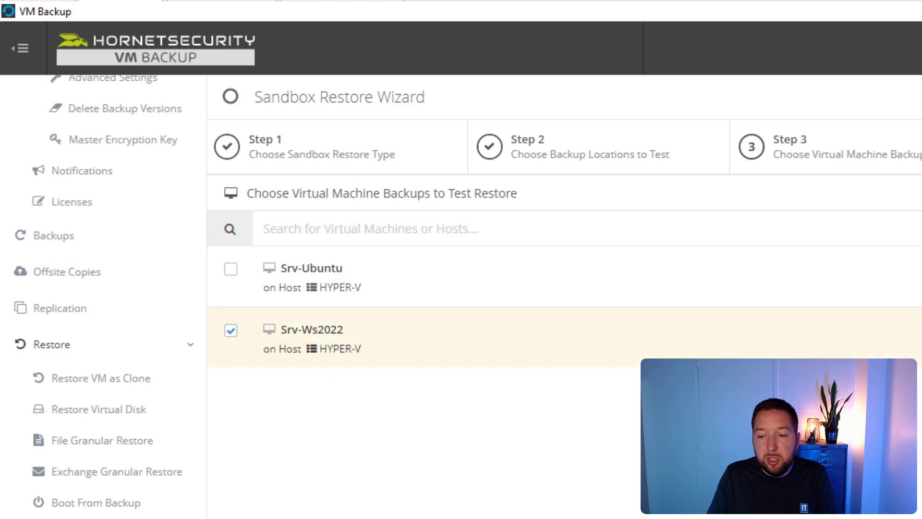
{"action": "left_click", "coordinate": [913, 509]}
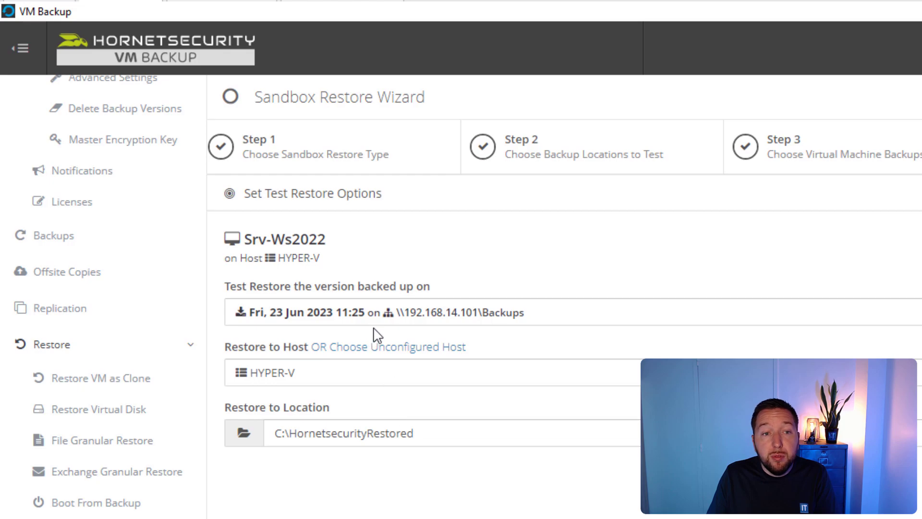
{"action": "left_click", "coordinate": [502, 318]}
{"action": "left_click", "coordinate": [472, 373]}
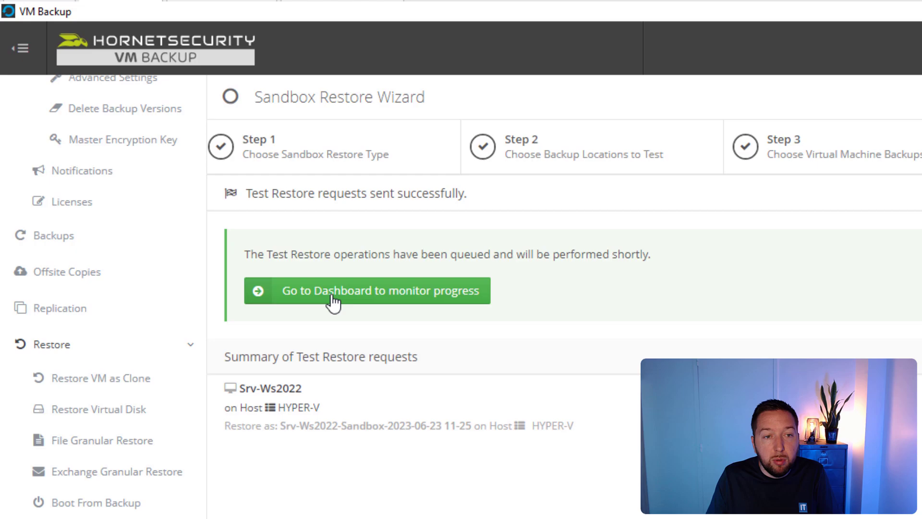
Go to the dashboard, switch to Hyper-V Manager and inspect the network adapter settings of the restored Srv-Ws2022-Sandbox virtual machine
{"action": "left_click", "coordinate": [432, 300]}
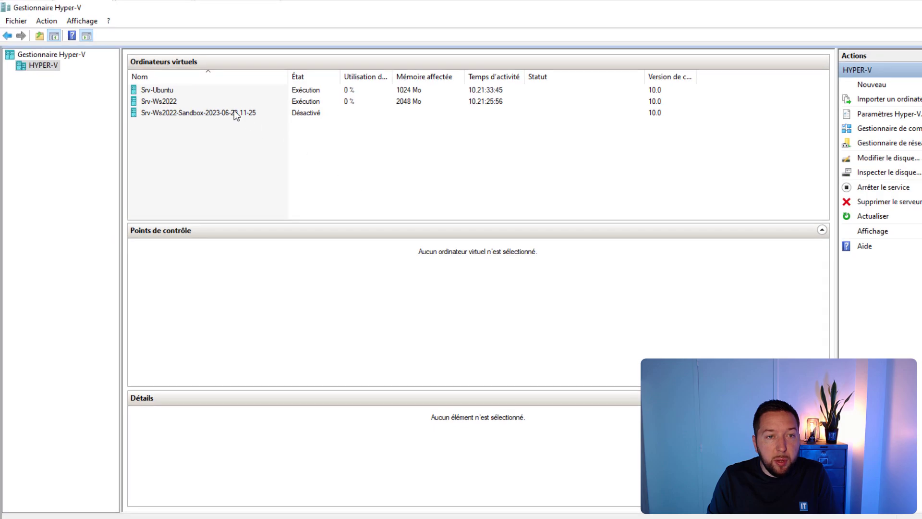
{"action": "left_click", "coordinate": [237, 109]}
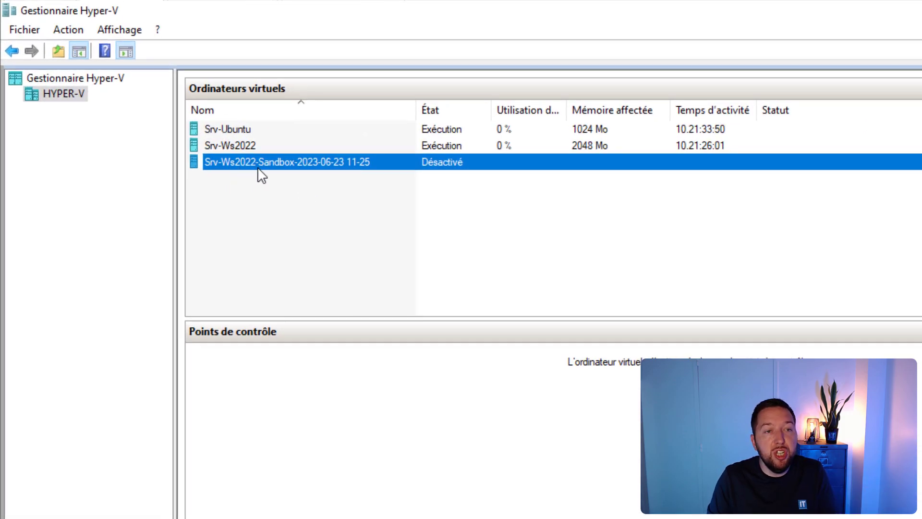
{"action": "right_click", "coordinate": [308, 165]}
{"action": "left_click", "coordinate": [356, 201]}
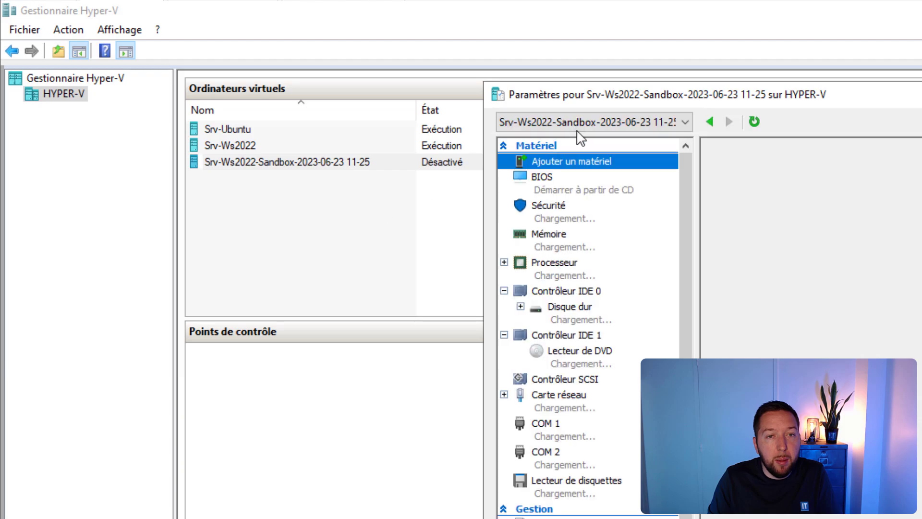
{"action": "left_click_drag", "start_coordinate": [593, 104], "coordinate": [313, 95]}
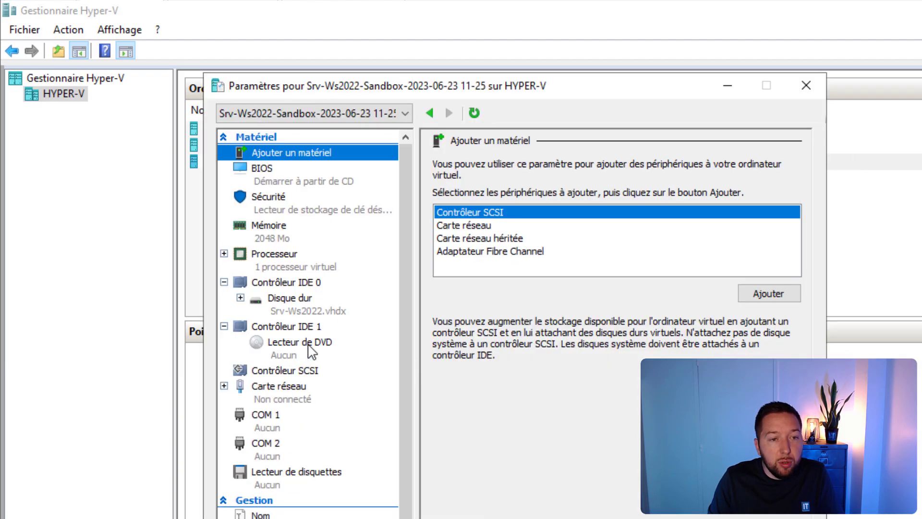
{"action": "left_click", "coordinate": [298, 404]}
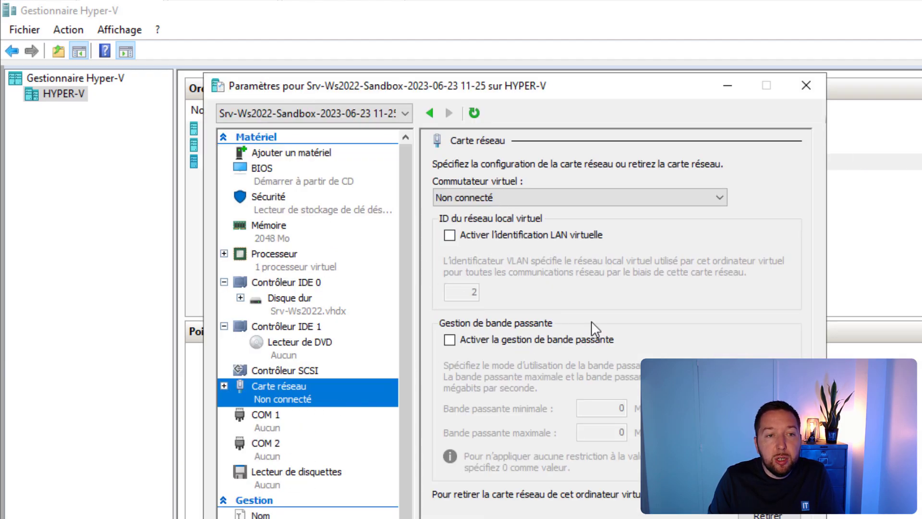
{"action": "left_click", "coordinate": [806, 86]}
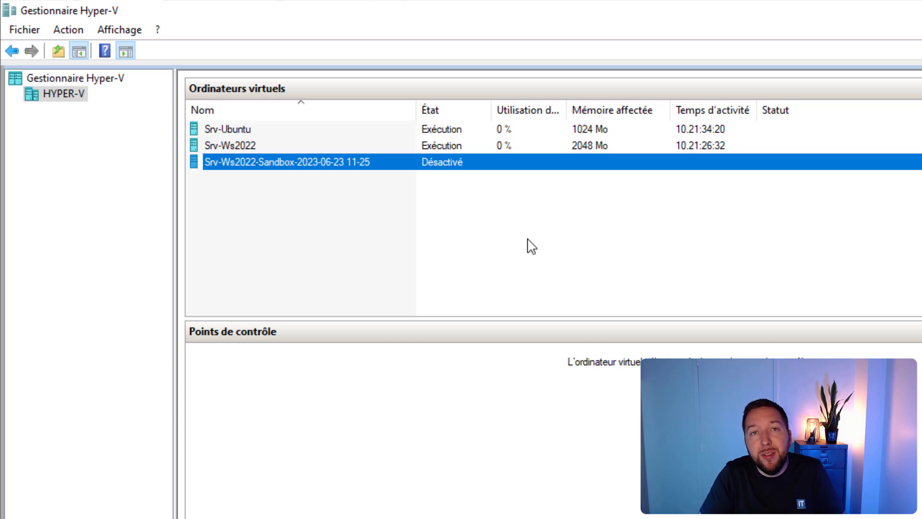
Switch to the Wasabi console and start a new bucket named hornetsecurity-backups in the Paris eu-west-2 region
{"action": "left_click", "coordinate": [663, 275]}
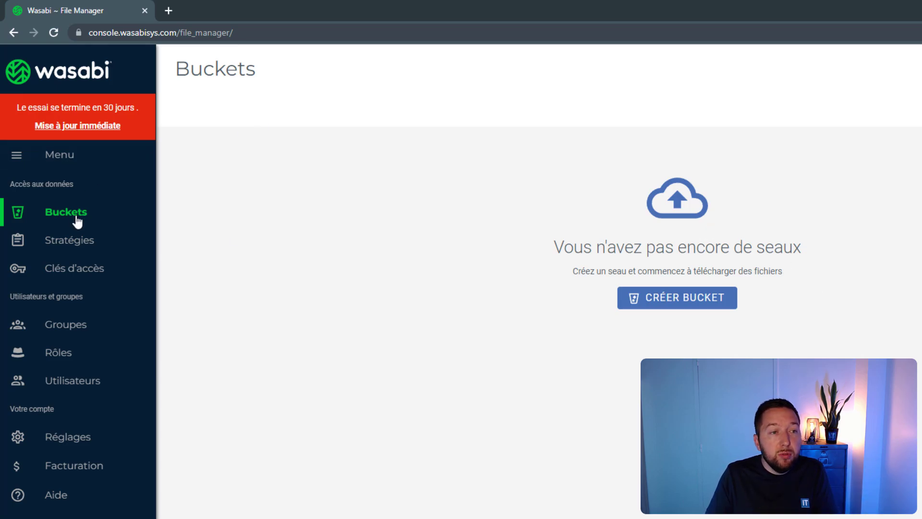
{"action": "left_click", "coordinate": [654, 306]}
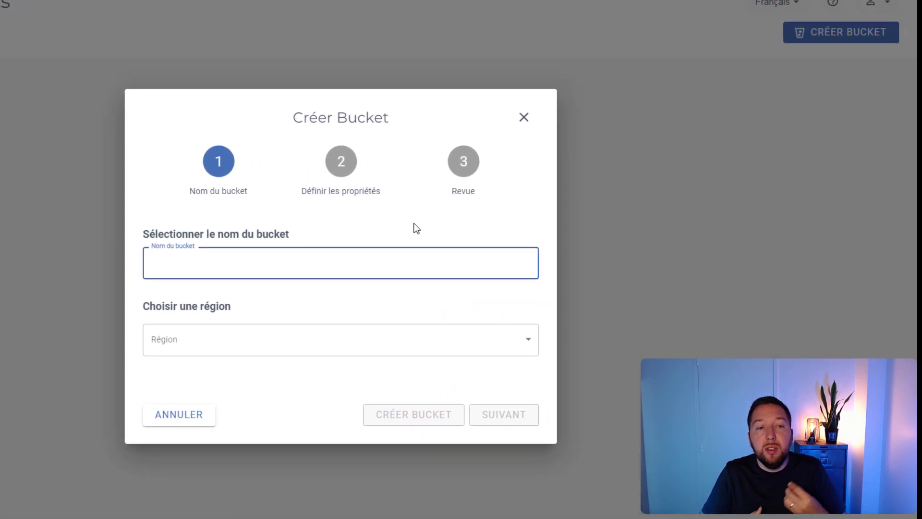
{"action": "type", "text": "hornetsecurity-backups"}
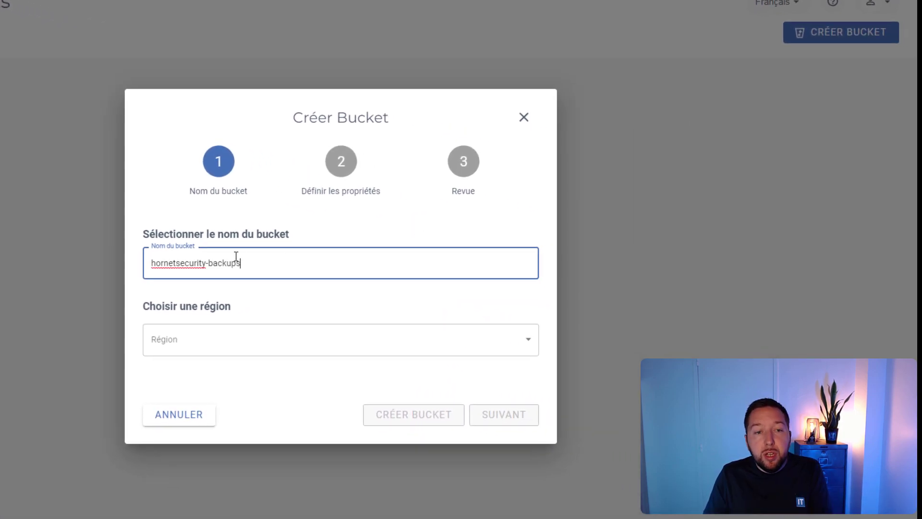
{"action": "left_click", "coordinate": [241, 351]}
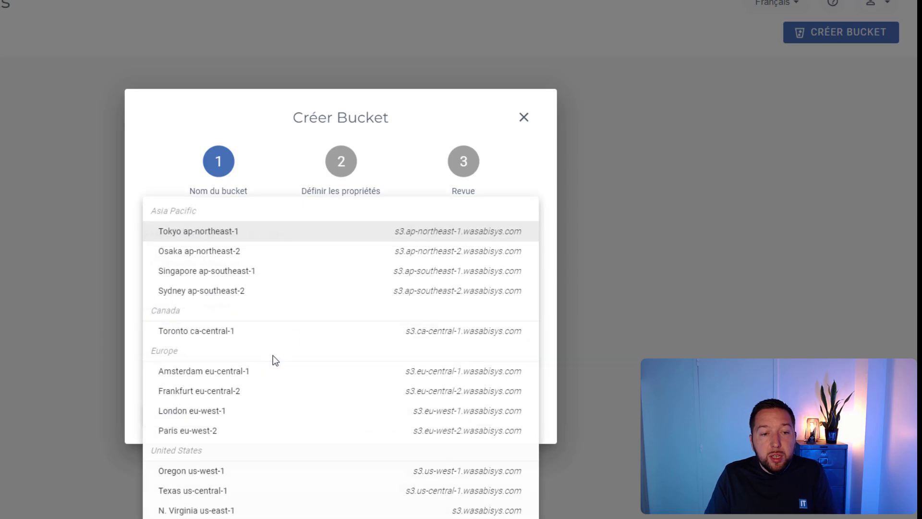
{"action": "left_click", "coordinate": [211, 438]}
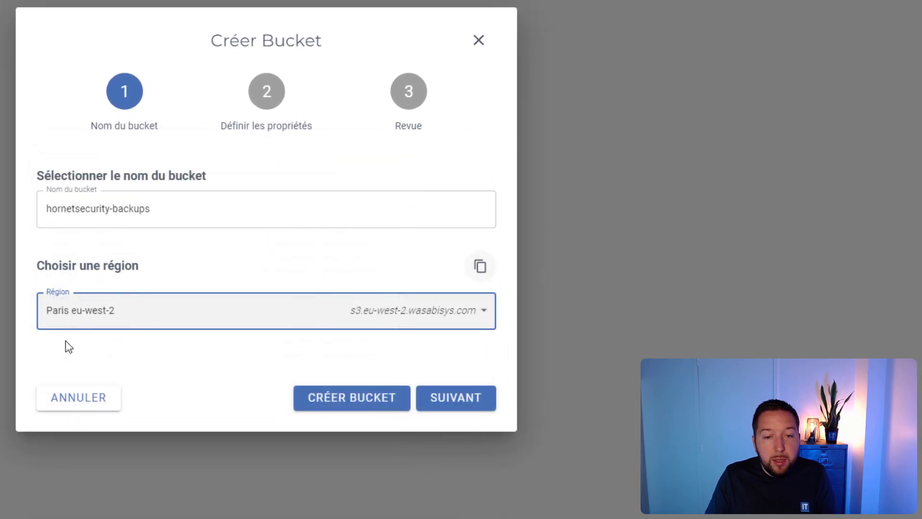
{"action": "left_click", "coordinate": [468, 406]}
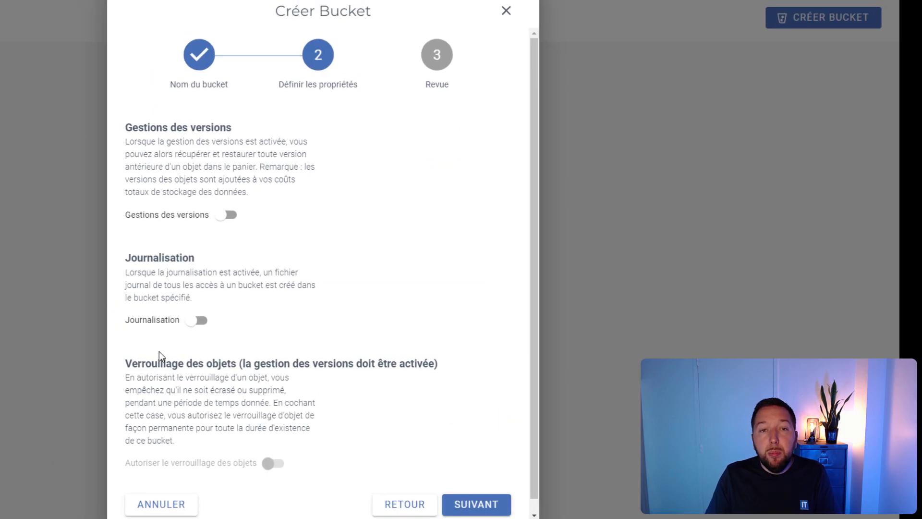
Enable versioning and object locking for the bucket, leave logging off and create it
{"action": "left_click_drag", "start_coordinate": [133, 128], "coordinate": [226, 128]}
{"action": "left_click", "coordinate": [227, 215]}
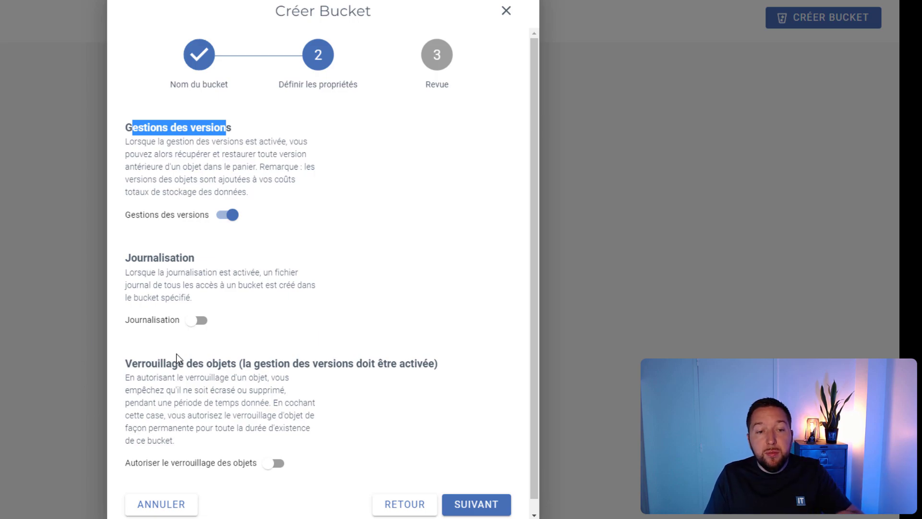
{"action": "left_click", "coordinate": [279, 465]}
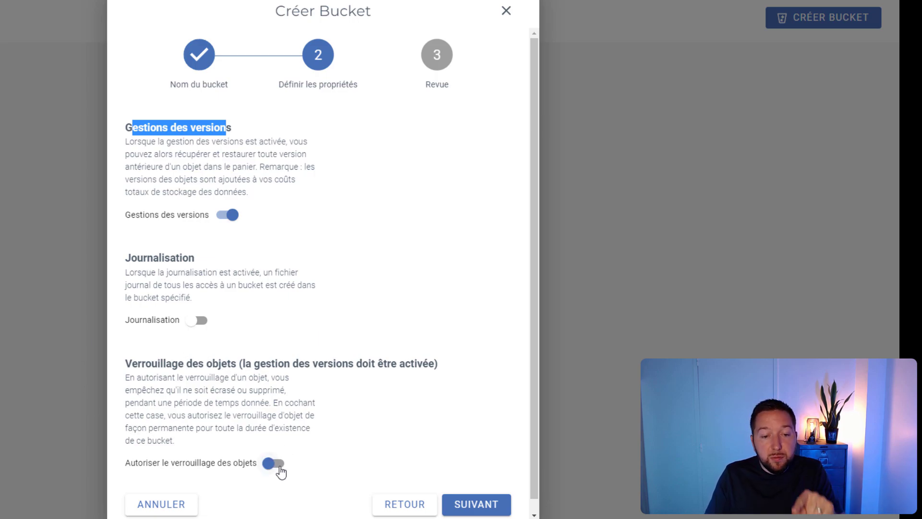
{"action": "left_click", "coordinate": [338, 430]}
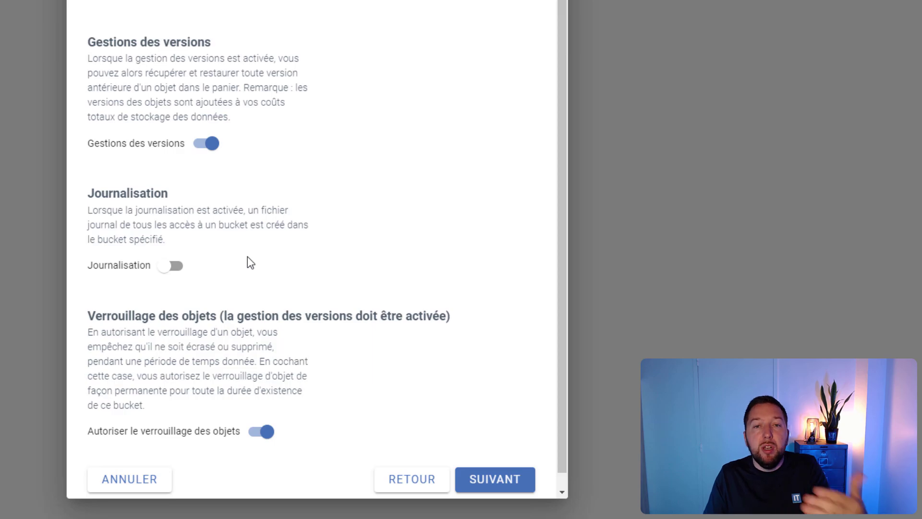
{"action": "left_click", "coordinate": [490, 481]}
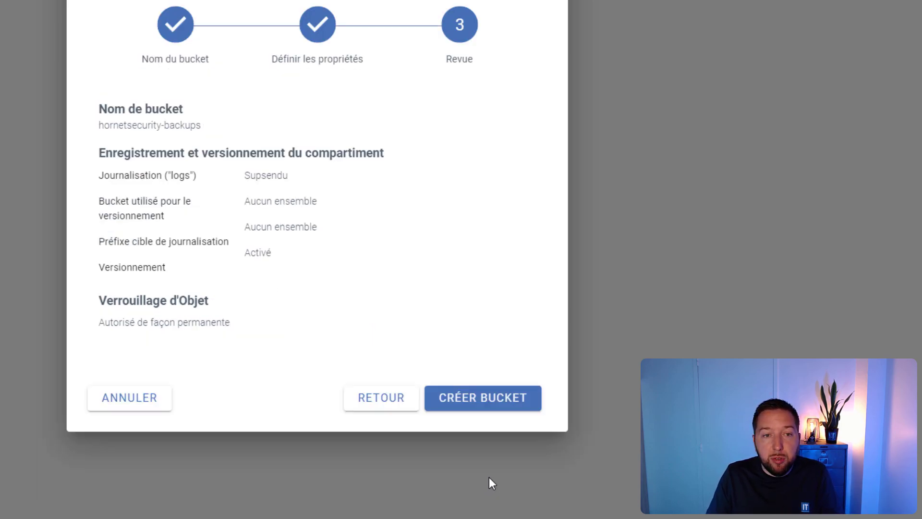
{"action": "left_click", "coordinate": [446, 404]}
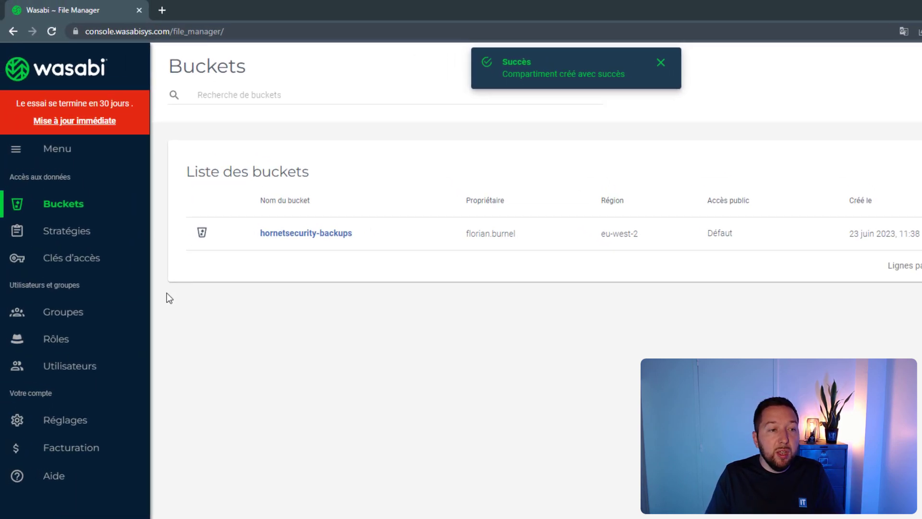
Create a new Wasabi access key for the root user and download its CSV file
{"action": "left_click", "coordinate": [74, 261]}
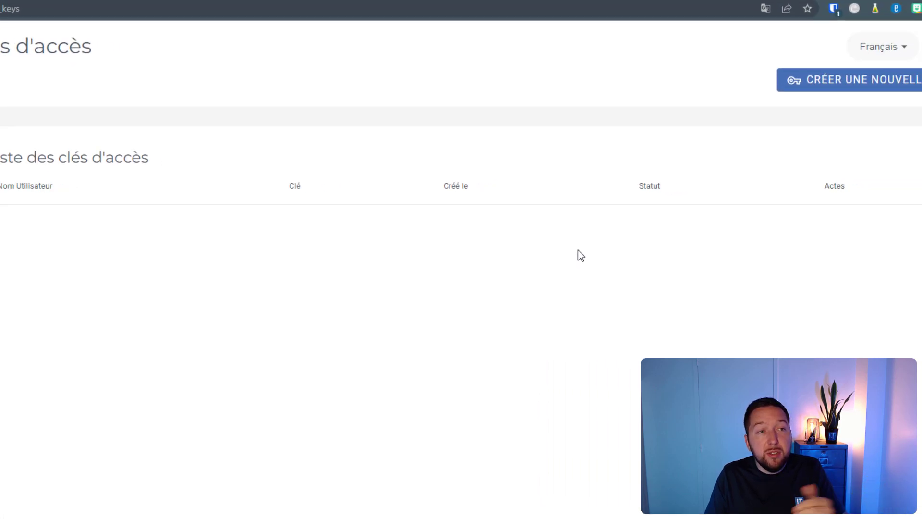
{"action": "left_click", "coordinate": [712, 73]}
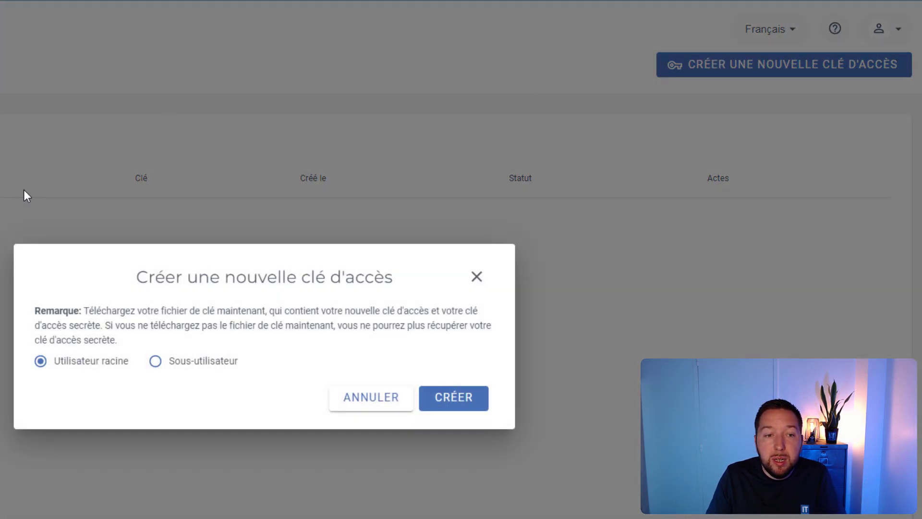
{"action": "left_click", "coordinate": [475, 413]}
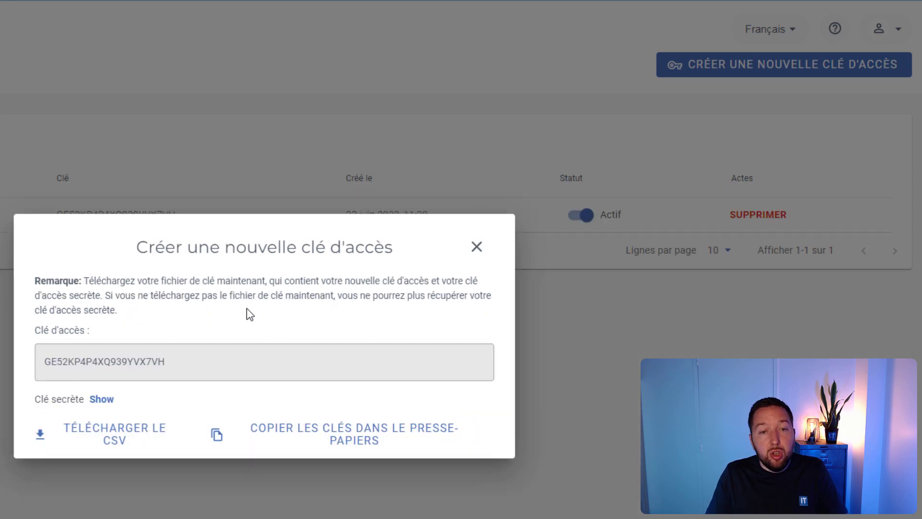
{"action": "left_click", "coordinate": [130, 438]}
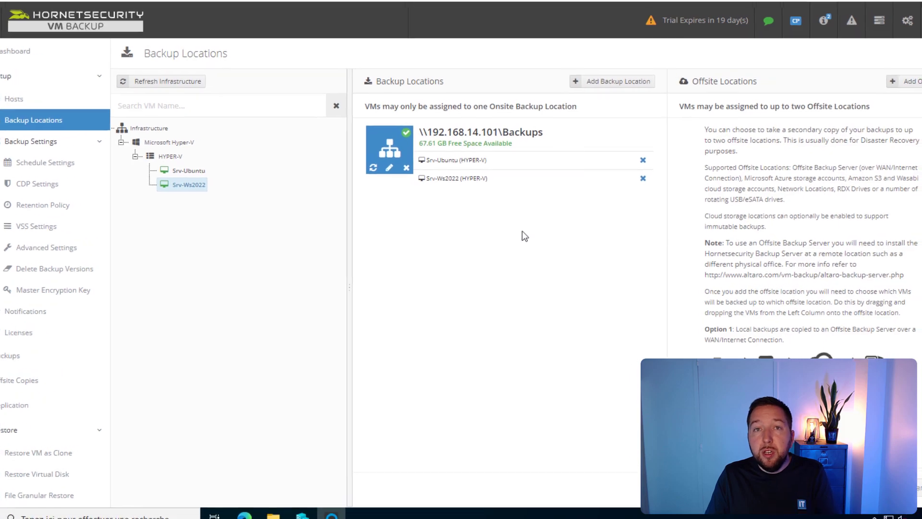
Switch to VM Backup and start adding an offsite location, choosing Cloud Backup to Wasabi Cloud Storage Account from the available types
{"action": "left_click", "coordinate": [909, 82]}
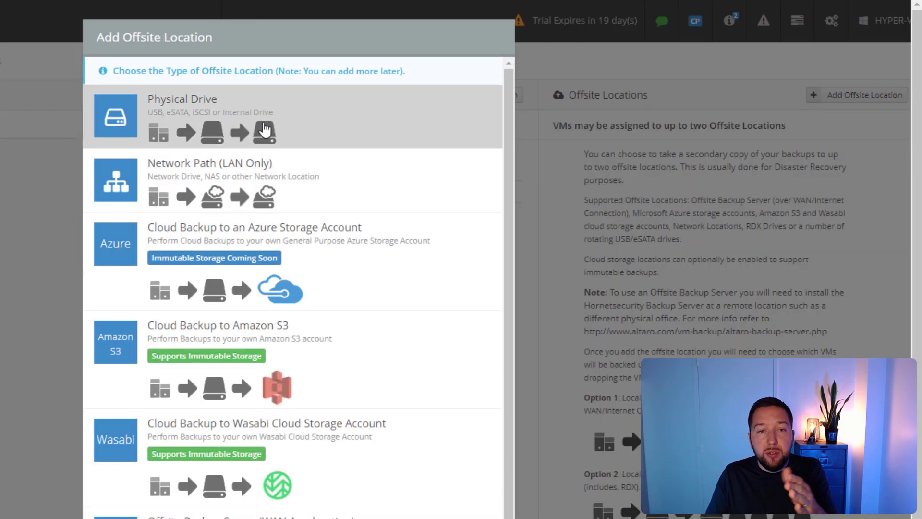
{"action": "scroll", "coordinate": [340, 274], "scroll_direction": "down", "scroll_amount": 1}
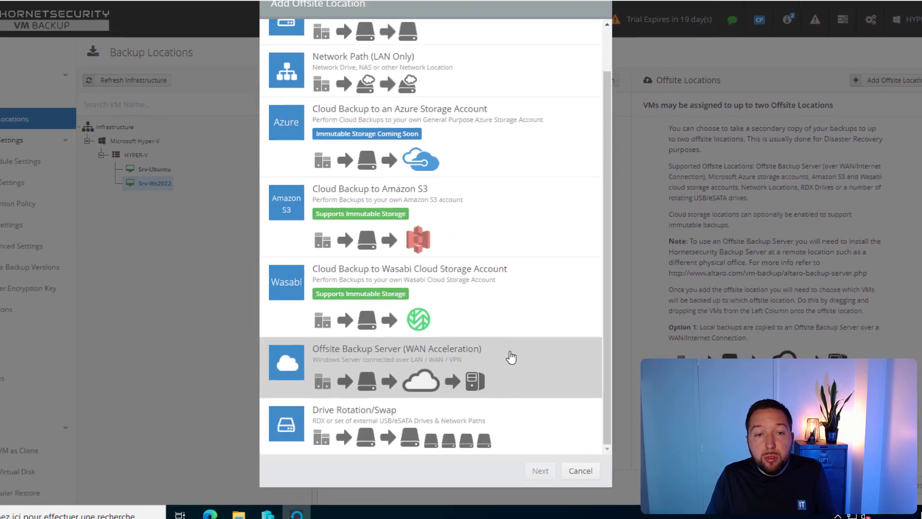
{"action": "scroll", "coordinate": [391, 447], "scroll_direction": "up", "scroll_amount": 1}
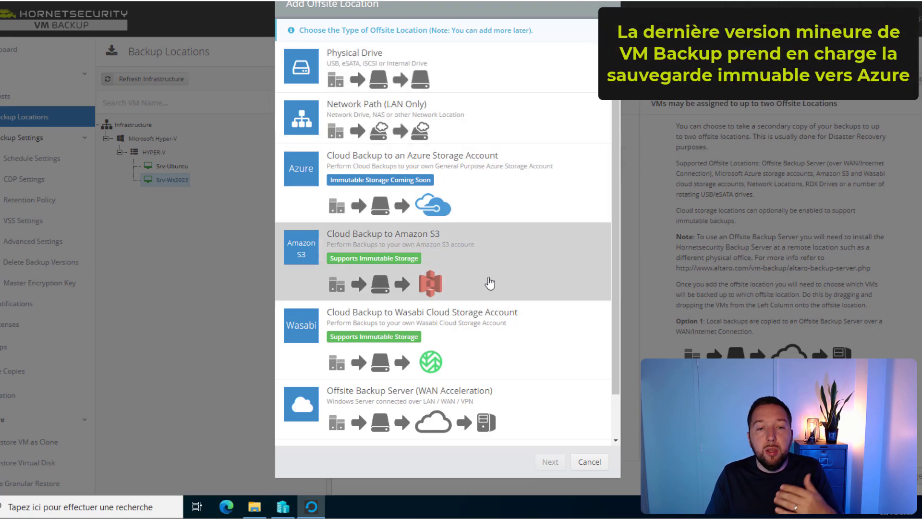
{"action": "scroll", "coordinate": [486, 205], "scroll_direction": "down", "scroll_amount": 1}
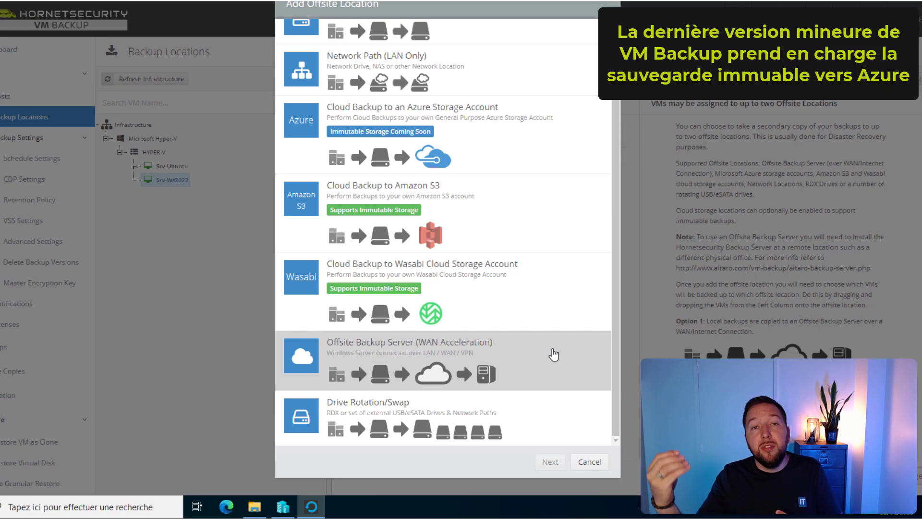
{"action": "left_click", "coordinate": [548, 420]}
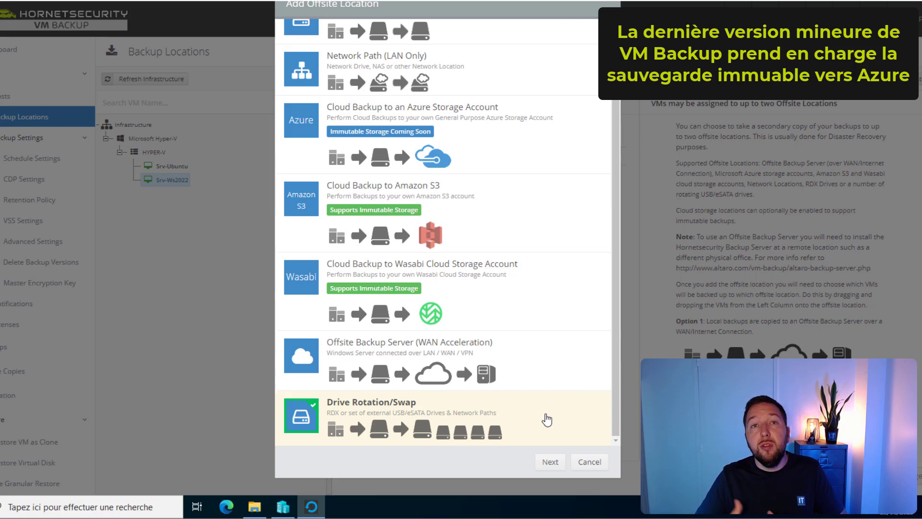
{"action": "scroll", "coordinate": [542, 392], "scroll_direction": "up", "scroll_amount": 1}
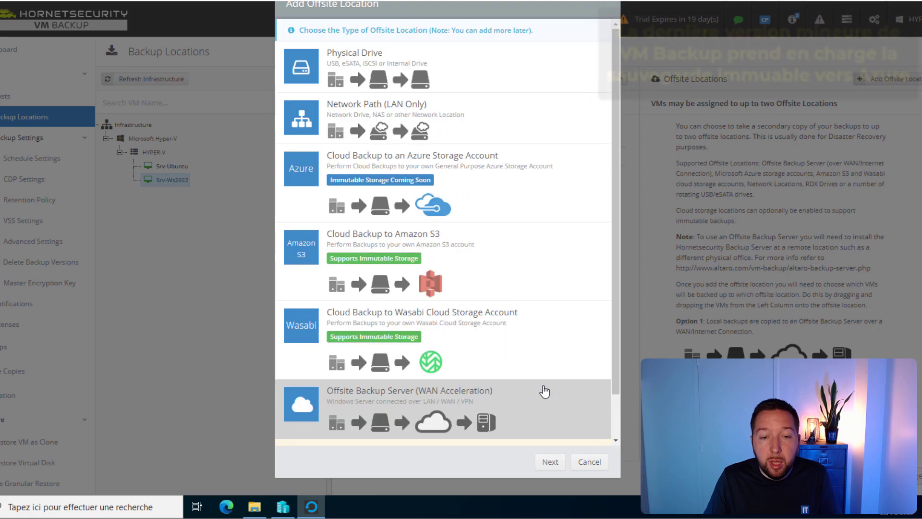
{"action": "left_click", "coordinate": [443, 334]}
{"action": "scroll", "coordinate": [443, 334], "scroll_direction": "down", "scroll_amount": 1}
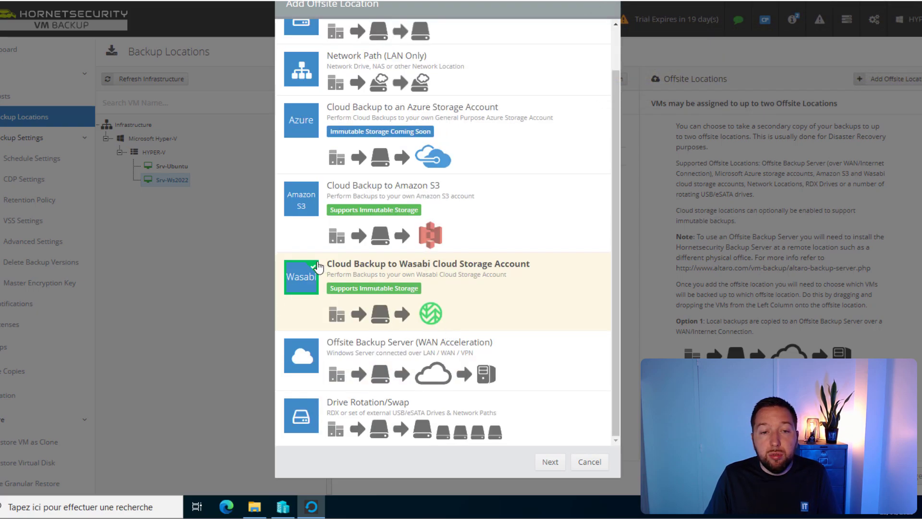
{"action": "left_click", "coordinate": [550, 461]}
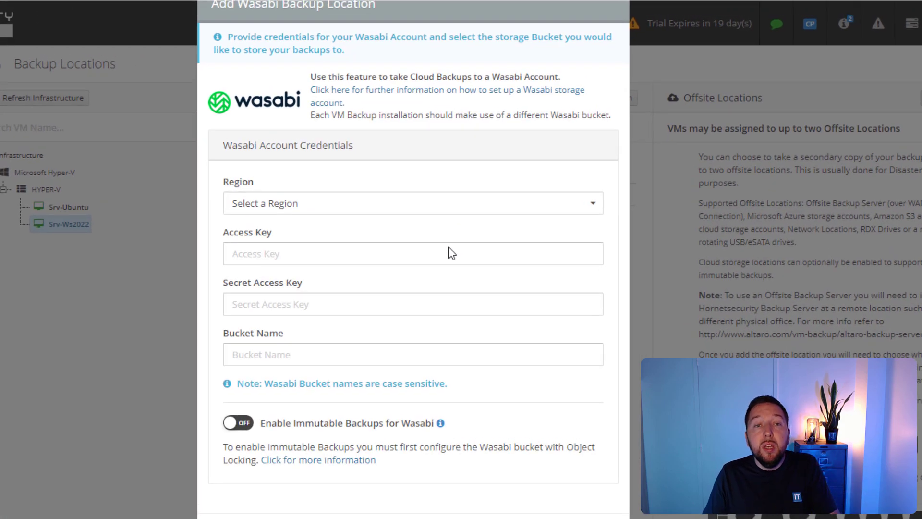
Set the Wasabi region to eu-west-2 (Paris), enter the access key and secret access key, and set the bucket name to hornetsecurity-backups
{"action": "left_click", "coordinate": [366, 213]}
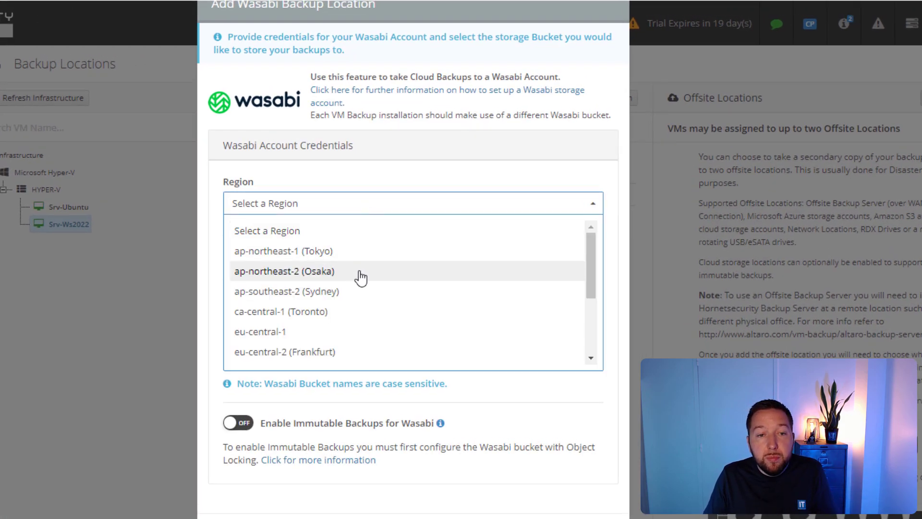
{"action": "scroll", "coordinate": [358, 276], "scroll_direction": "down", "scroll_amount": 3}
{"action": "left_click", "coordinate": [287, 275]}
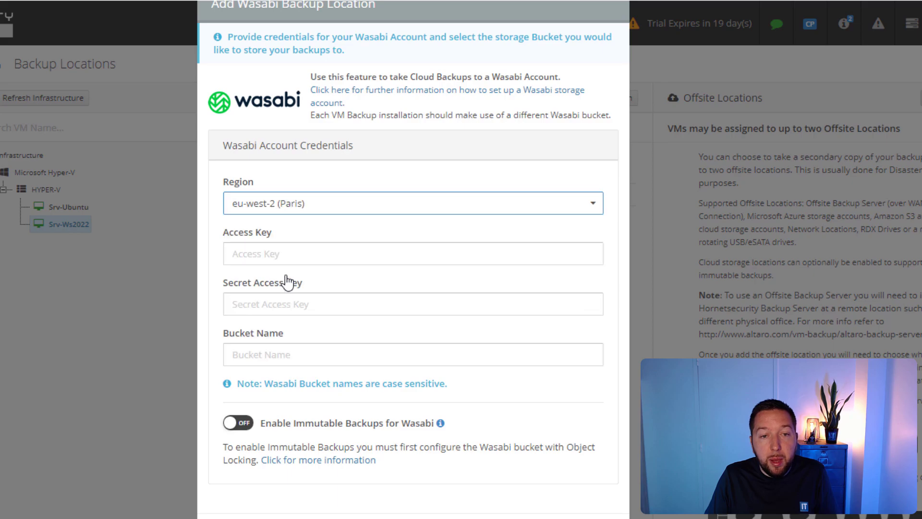
{"action": "left_click", "coordinate": [274, 250]}
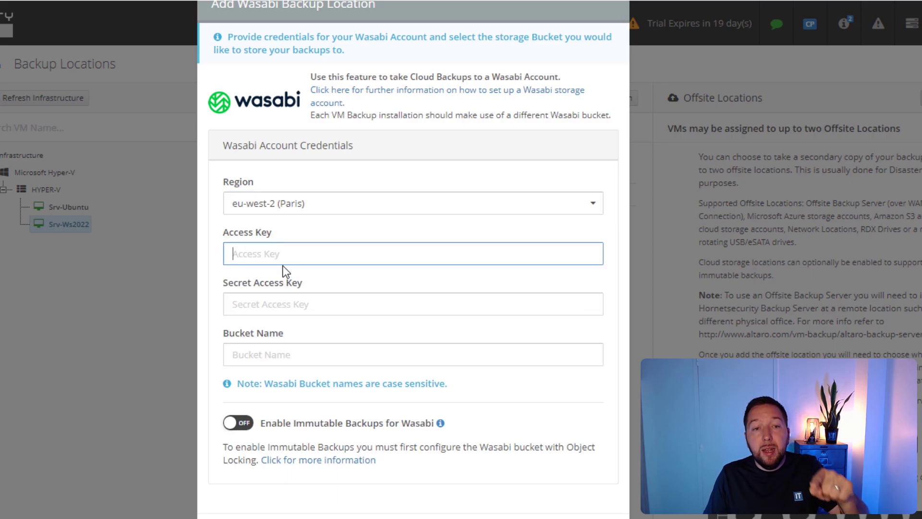
{"action": "left_click", "coordinate": [293, 304]}
{"action": "left_click", "coordinate": [294, 355]}
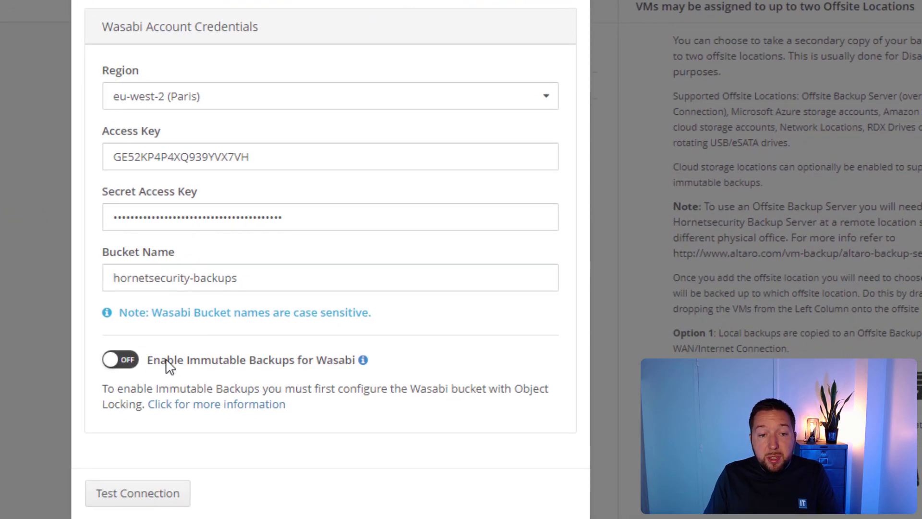
Enable immutable backups for Wasabi with a 7-day policy, test the connection and finish adding the offsite location
{"action": "left_click", "coordinate": [120, 365]}
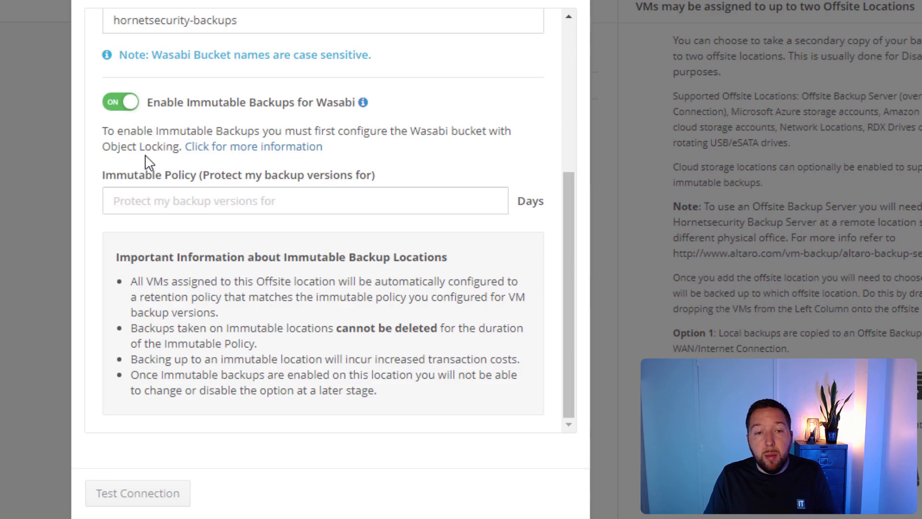
{"action": "left_click", "coordinate": [226, 208]}
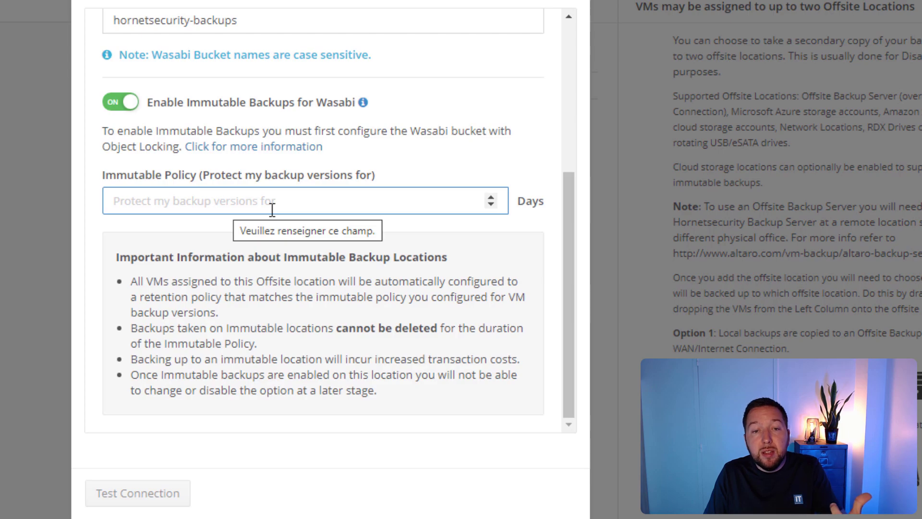
{"action": "type", "text": "1"}
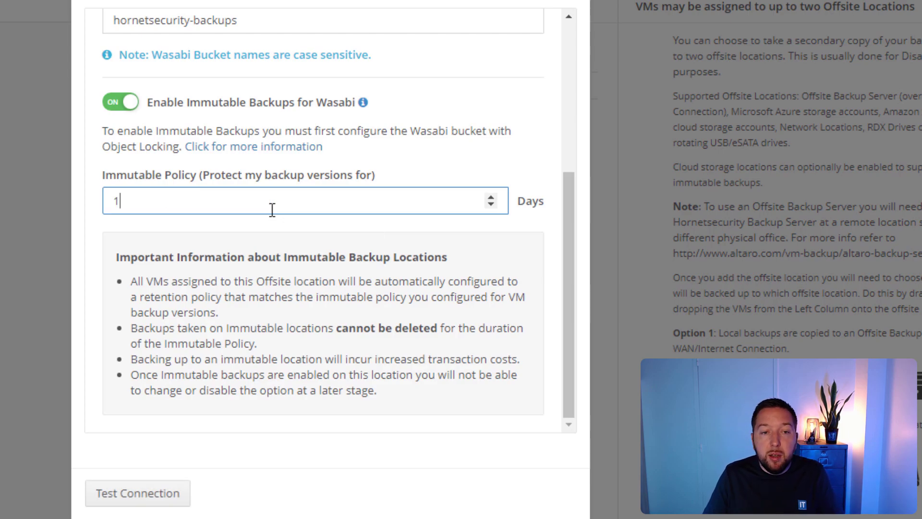
{"action": "left_click", "coordinate": [490, 197]}
{"action": "left_click", "coordinate": [491, 197]}
{"action": "left_click", "coordinate": [491, 197]}
{"action": "left_click", "coordinate": [491, 196]}
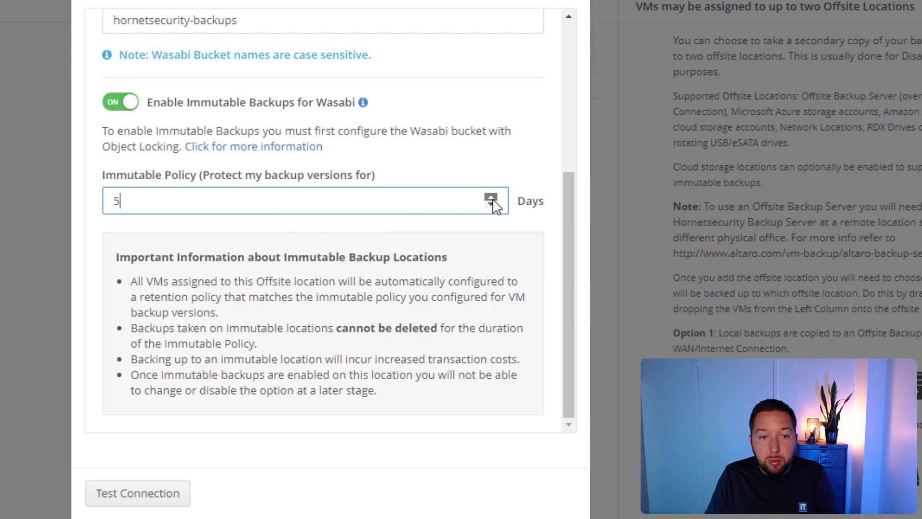
{"action": "left_click", "coordinate": [491, 198]}
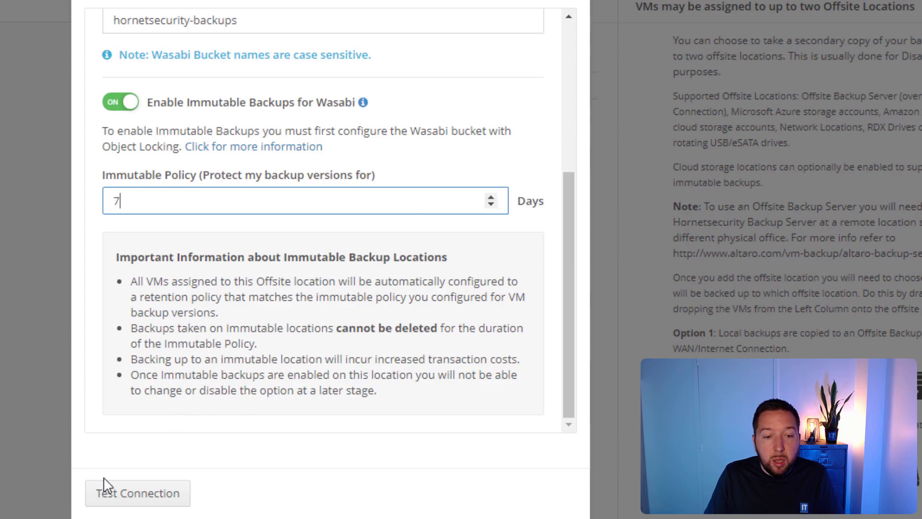
{"action": "left_click", "coordinate": [167, 500]}
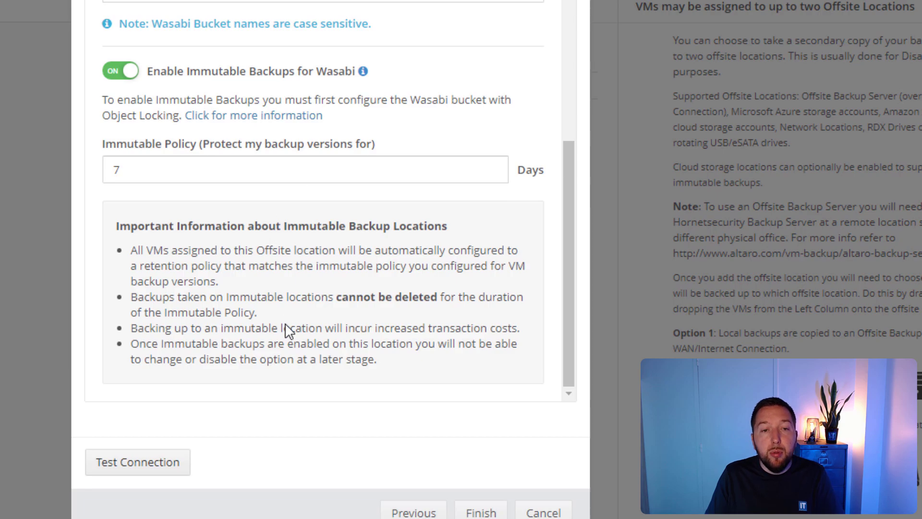
{"action": "left_click", "coordinate": [478, 515]}
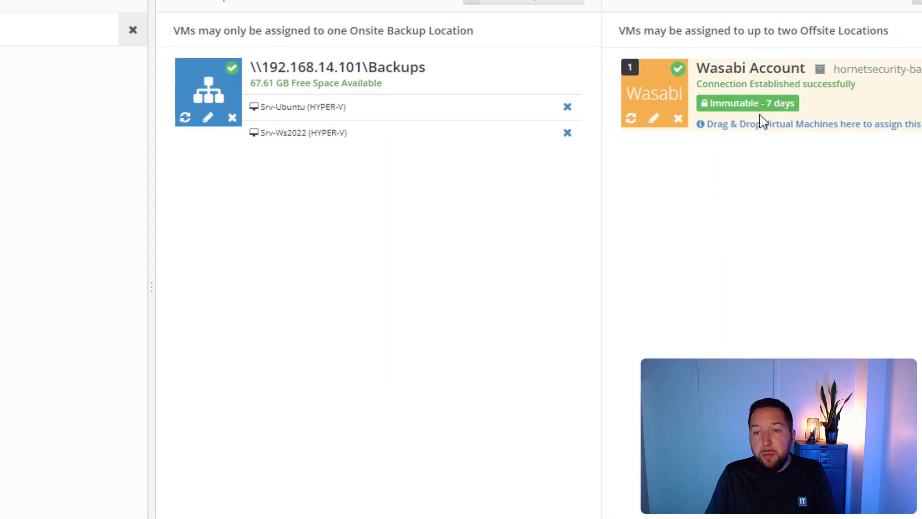
Assign Srv-Ws2022 to the Wasabi offsite location, accepting the 7-day retention policy and authenticating with the Windows credentials and Master Encryption Key
{"action": "mouse_move", "coordinate": [660, 183]}
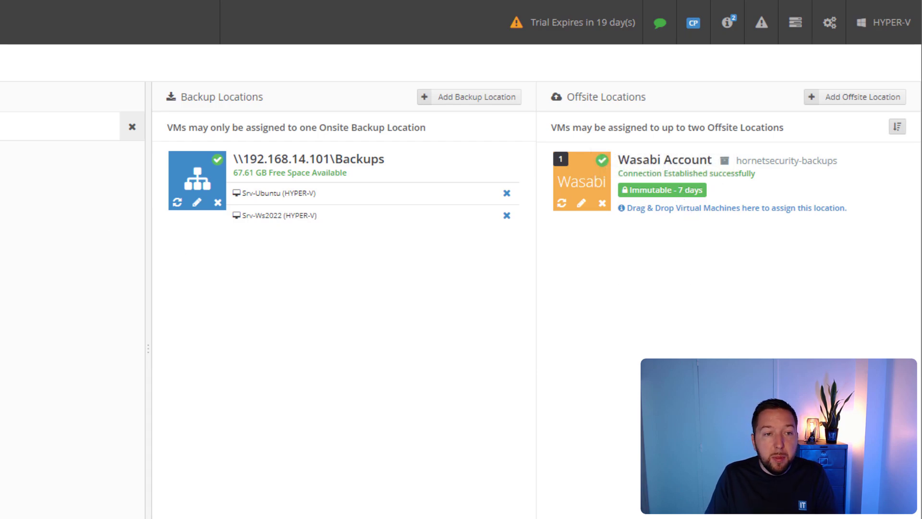
{"action": "left_click_drag", "start_coordinate": [1, 245], "coordinate": [647, 209]}
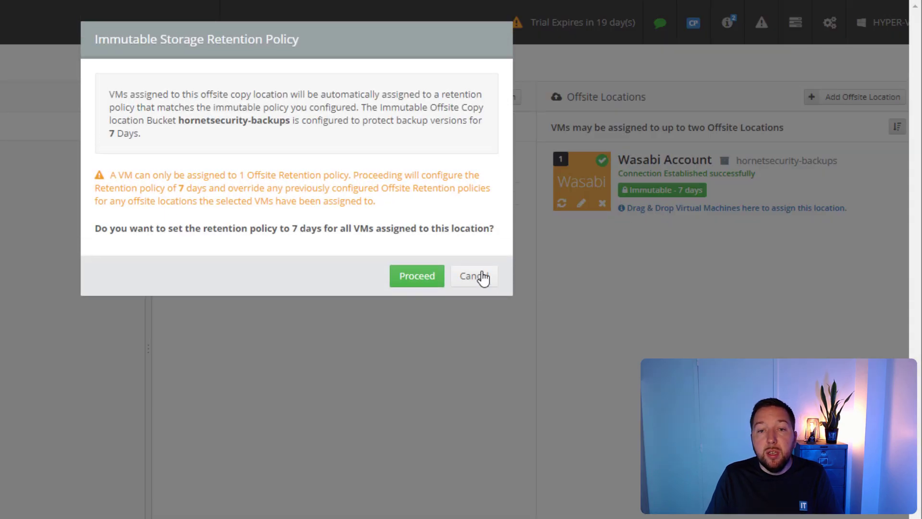
{"action": "left_click", "coordinate": [416, 277]}
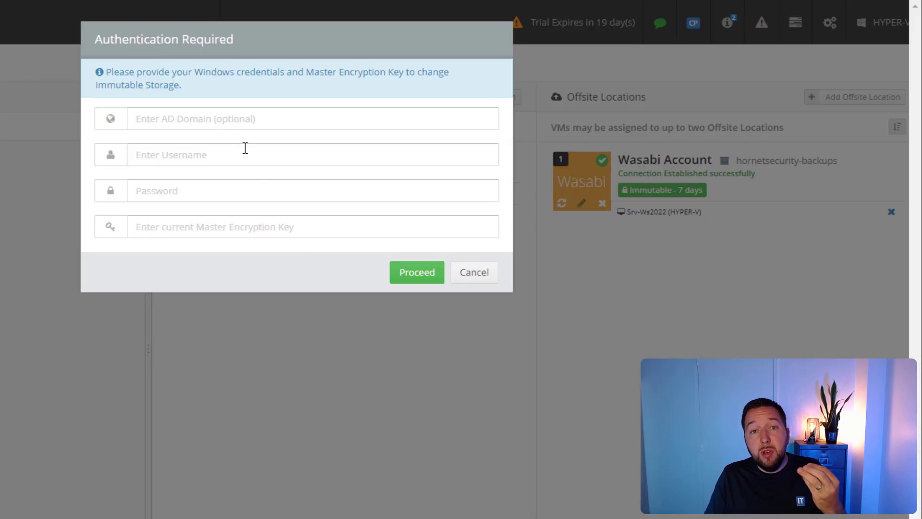
{"action": "left_click", "coordinate": [243, 120]}
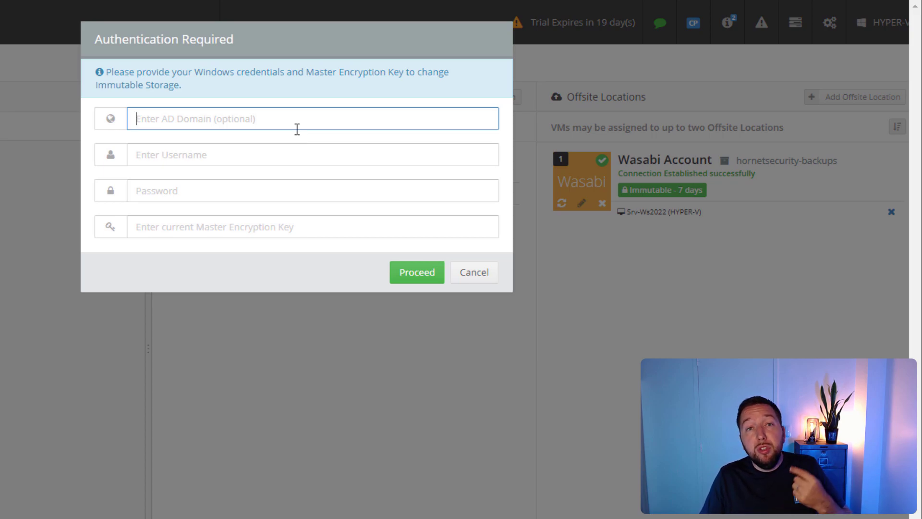
{"action": "left_click", "coordinate": [314, 227]}
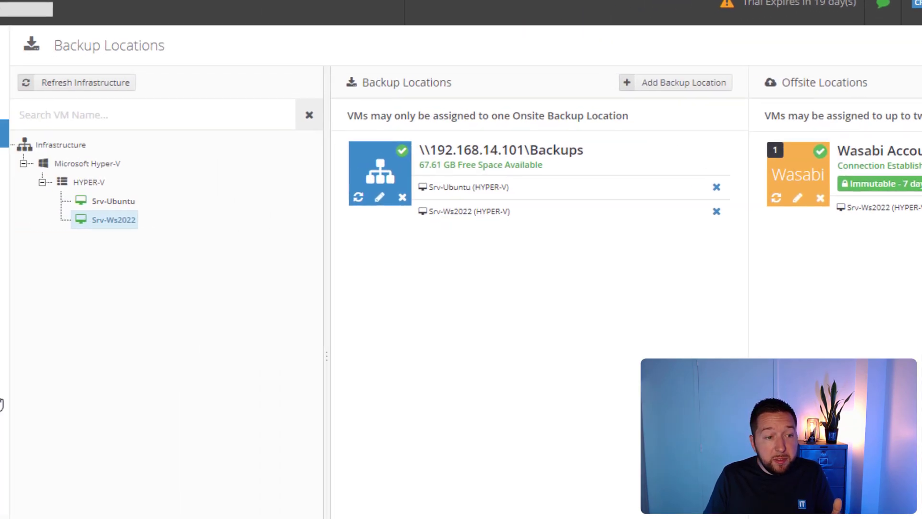
Start an offsite copy of the Srv-Ws2022 virtual machine
{"action": "left_click", "coordinate": [62, 501]}
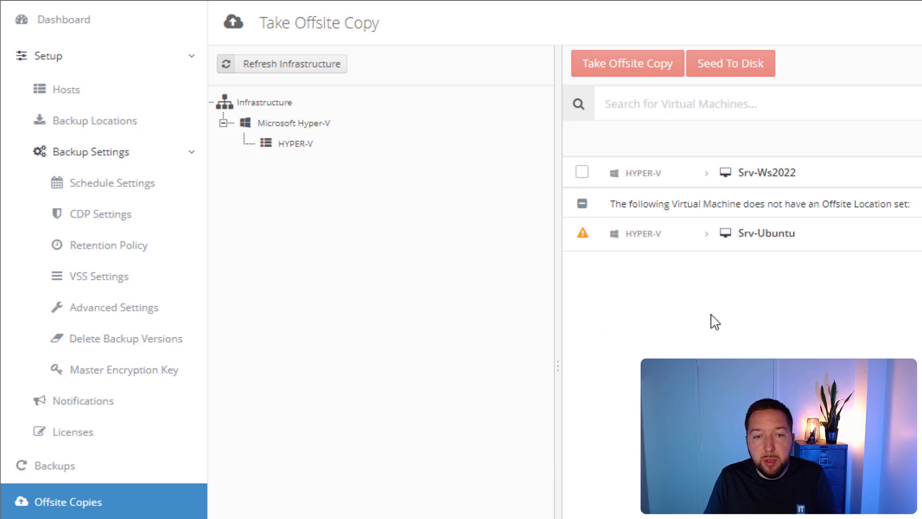
{"action": "left_click", "coordinate": [583, 172]}
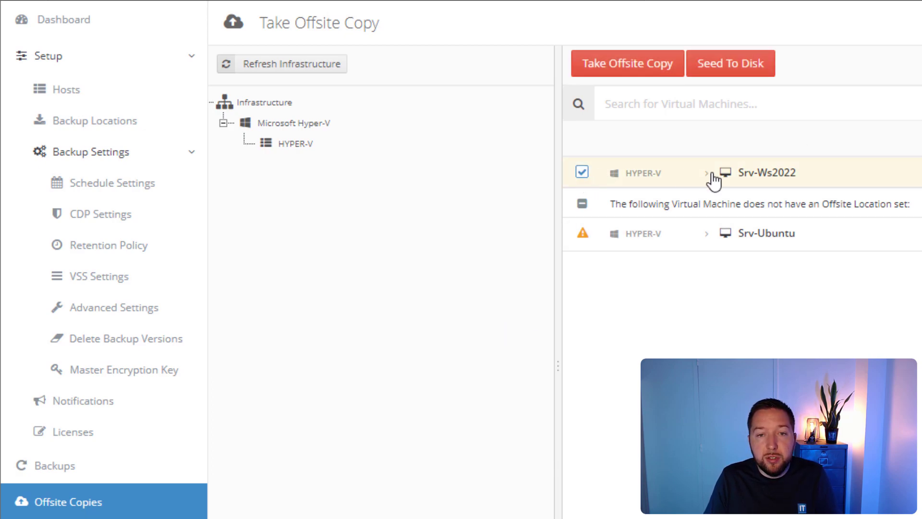
{"action": "left_click", "coordinate": [660, 67]}
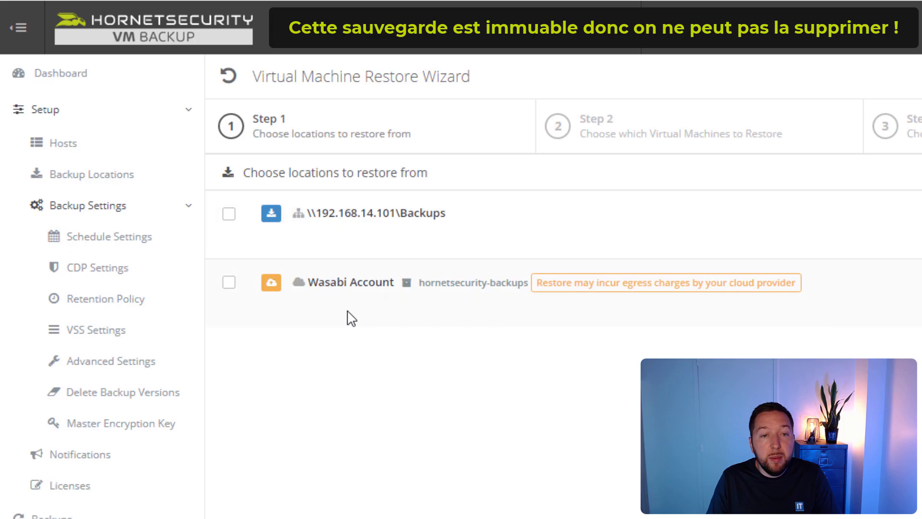
Examine the Wasabi Account as a restore source and open the dashboard to review recent operations
{"action": "left_click", "coordinate": [229, 282]}
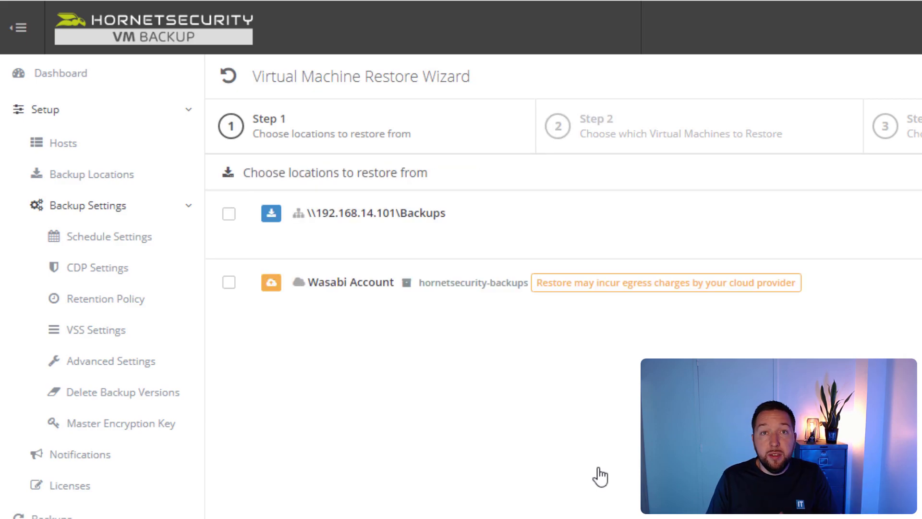
{"action": "left_click", "coordinate": [87, 73]}
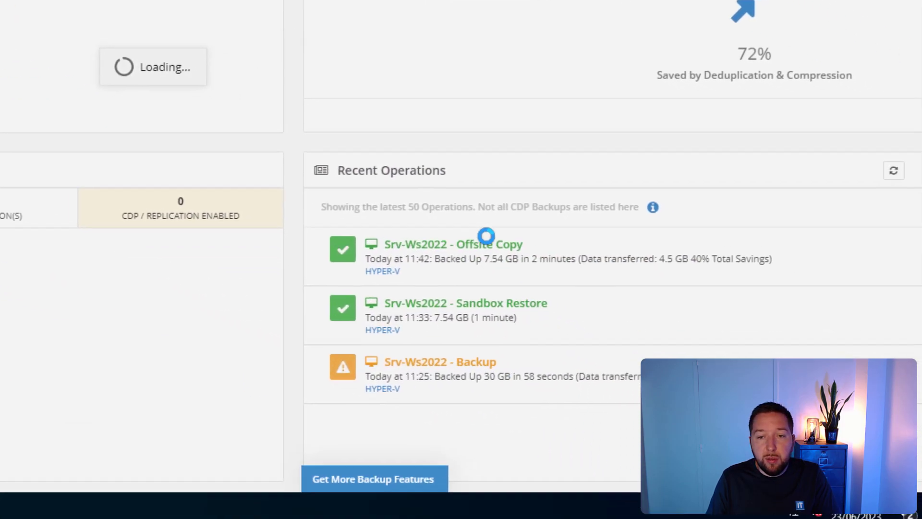